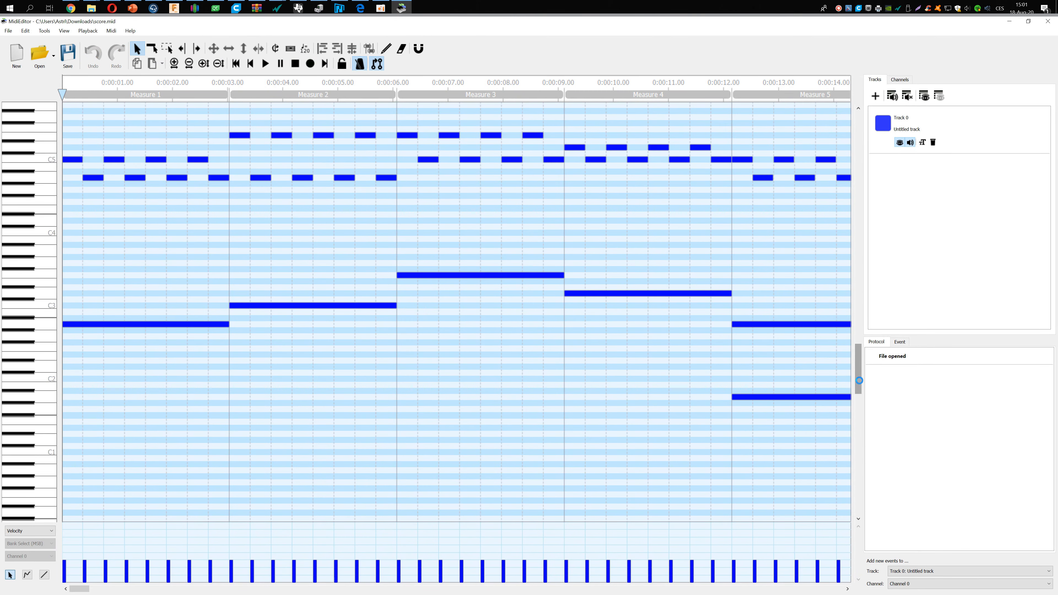
Play back the opening measures of the score and stop playback
left_click_drag(860, 381, 858, 295)
scroll(491, 293, "down", 6)
key("space")
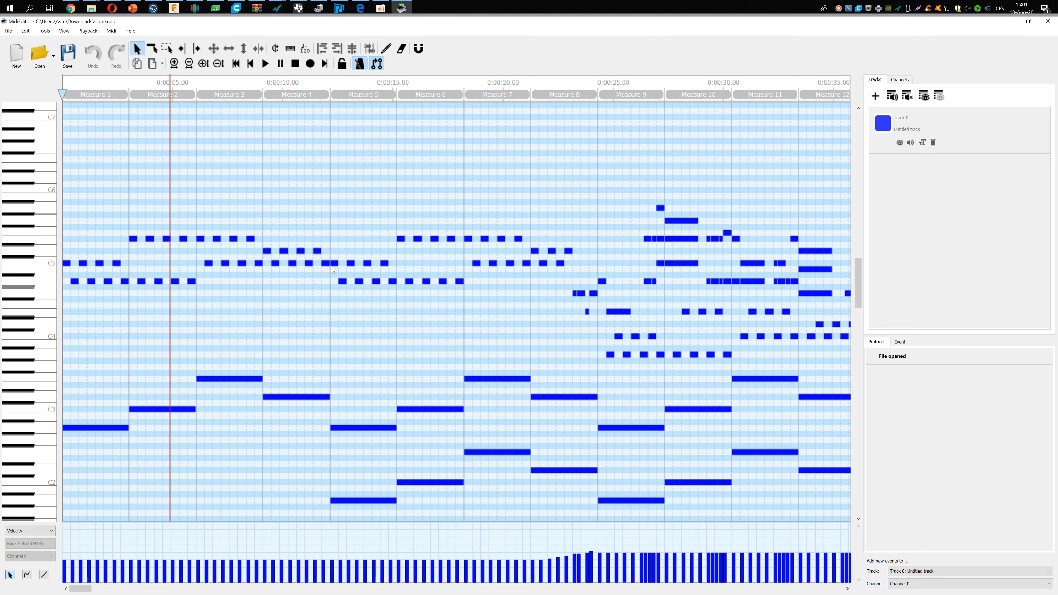
key("space")
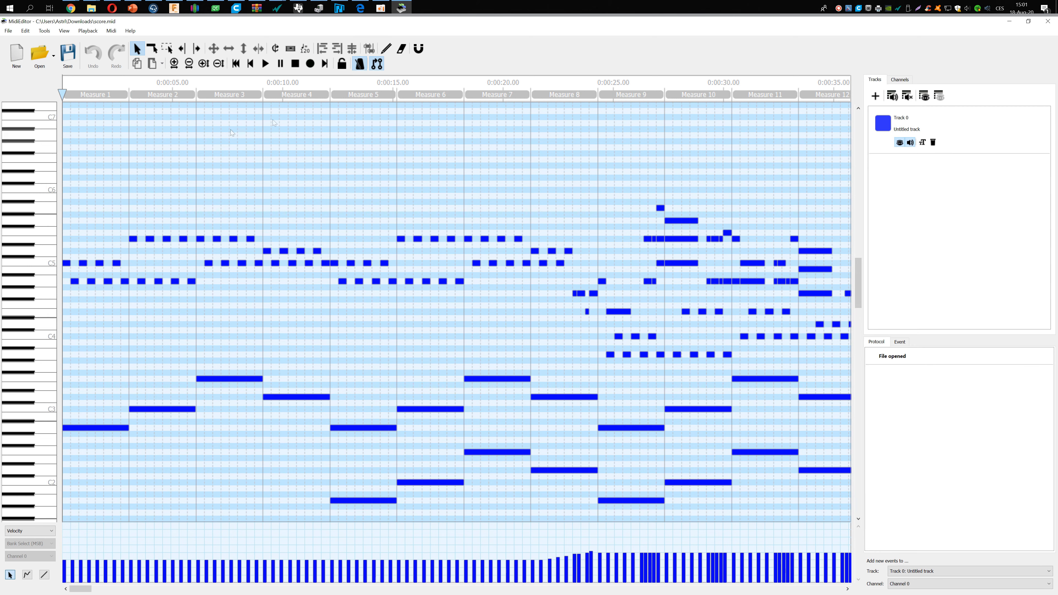
Open the tempo editor at the song's start, and search Google in Chrome for "linkin park leave out all the rest bpm"
left_click(305, 49)
left_click(66, 148)
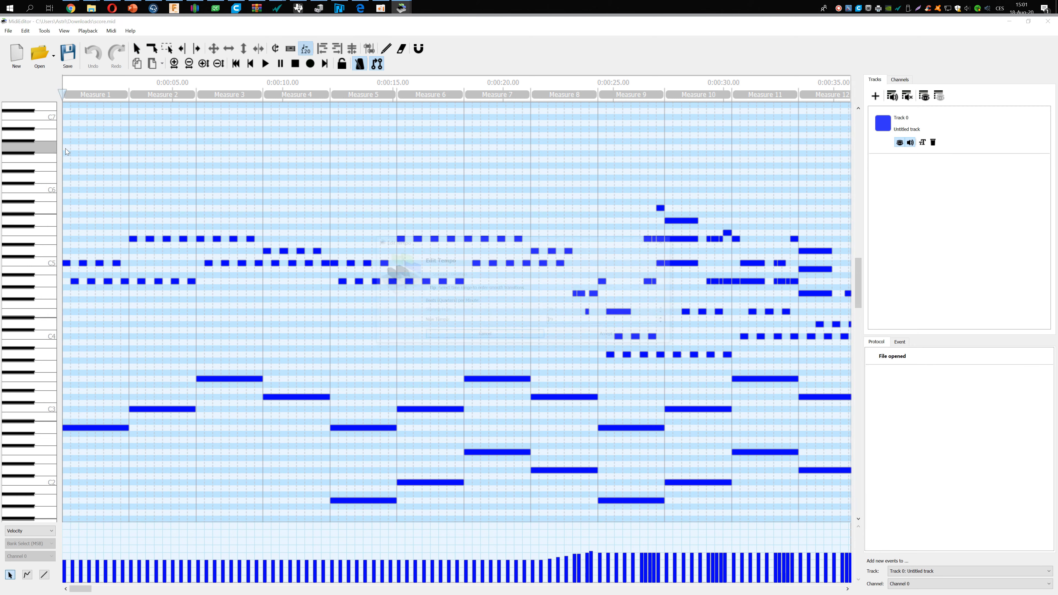
left_click(70, 9)
left_click(52, 51)
left_click(974, 23)
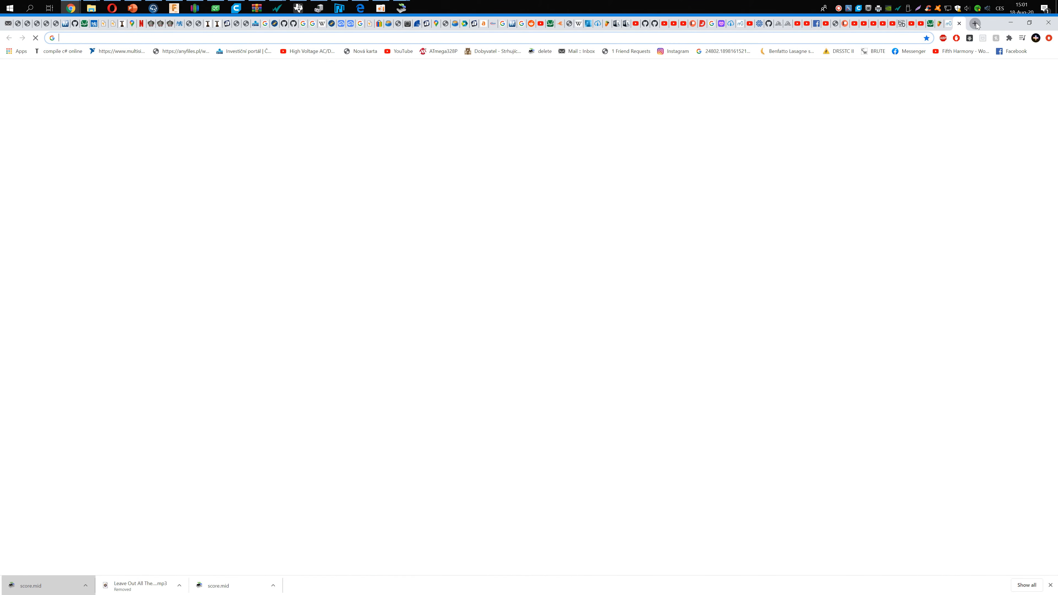
type("linkin park leave out all the rest bpm")
key("Return")
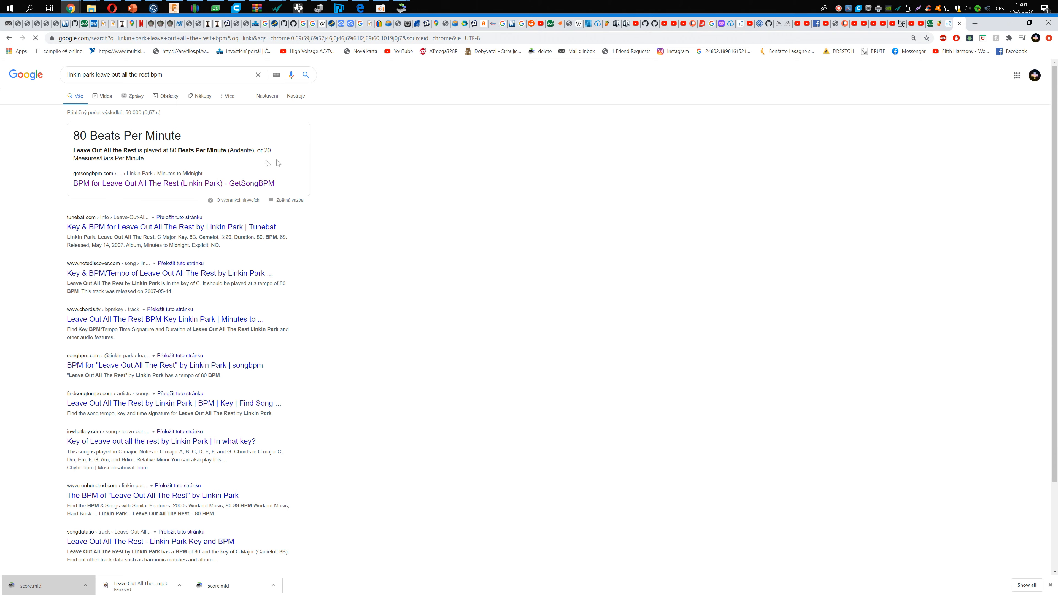
Switch back to MidiEditor and set the new tempo to 80 beats per minute
mouse_move(405, 11)
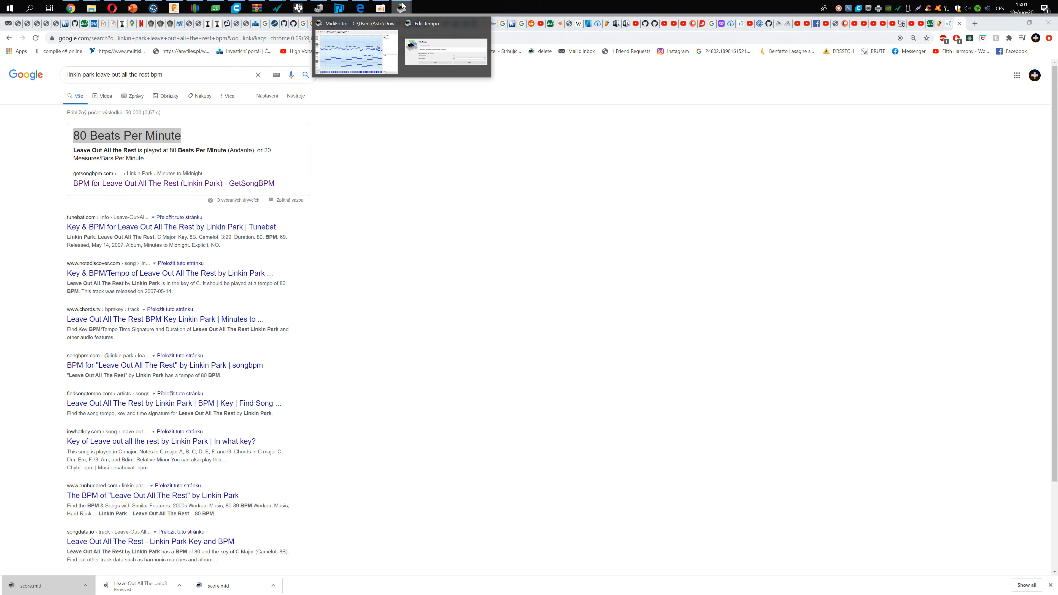
left_click(424, 43)
mouse_move(401, 8)
left_click(354, 43)
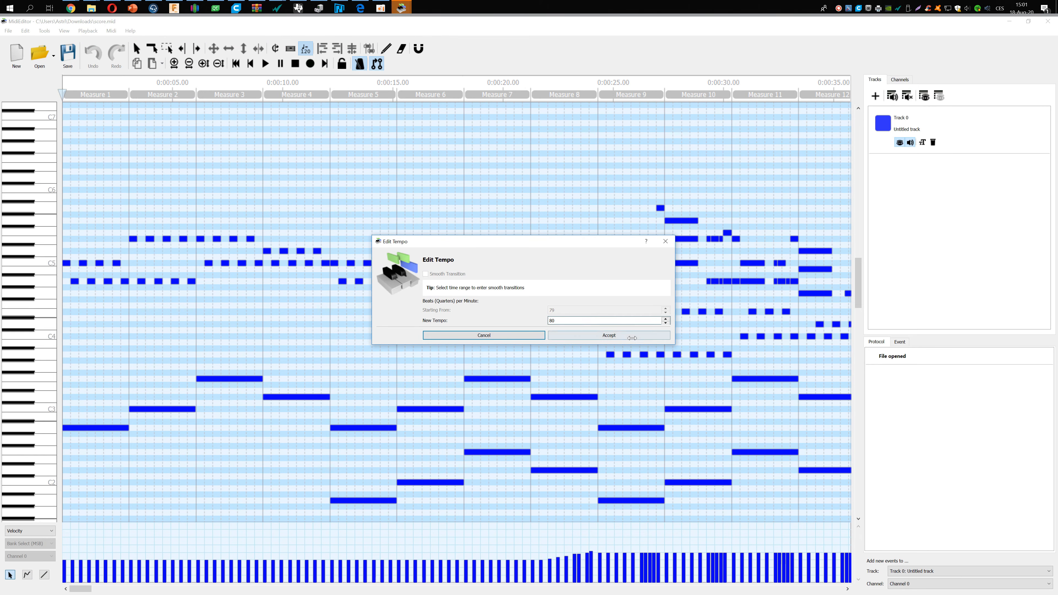
left_click(632, 336)
scroll(702, 329, "down", 5, "ctrl")
left_click(703, 329)
left_click(485, 336)
left_click_drag(98, 589, 39, 572)
left_click(837, 453)
left_click(485, 336)
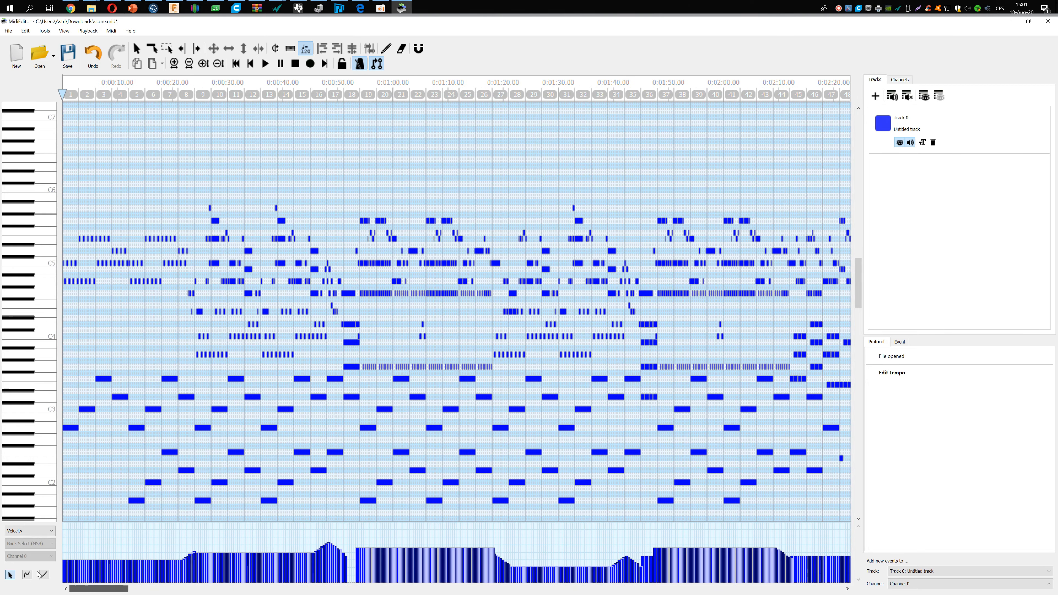
Set the velocity of all notes from measure 1 to about measure 47 to 127
scroll(848, 275, "down", 2)
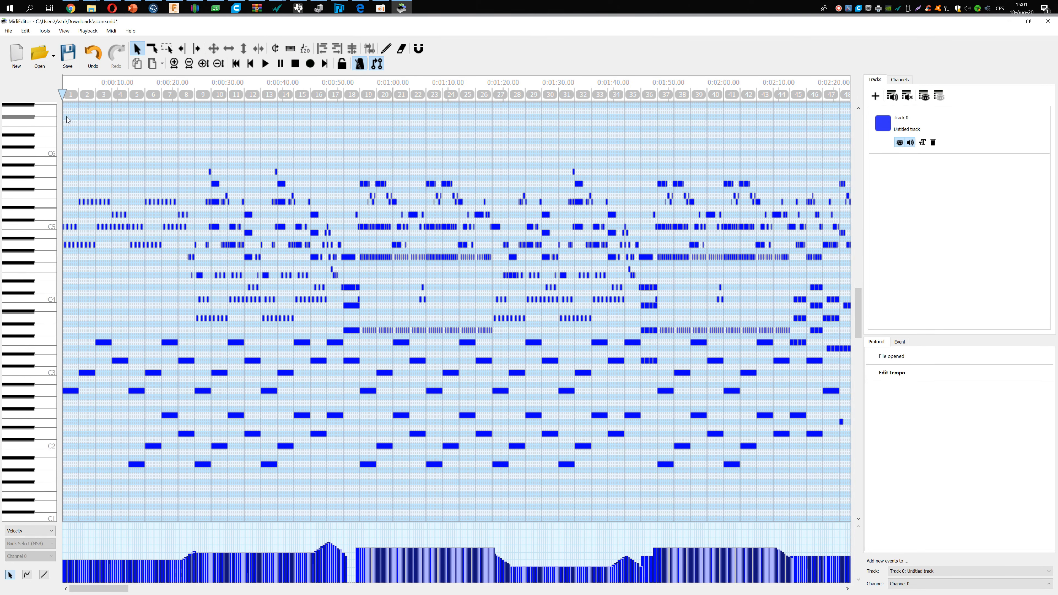
left_click_drag(64, 106, 850, 514)
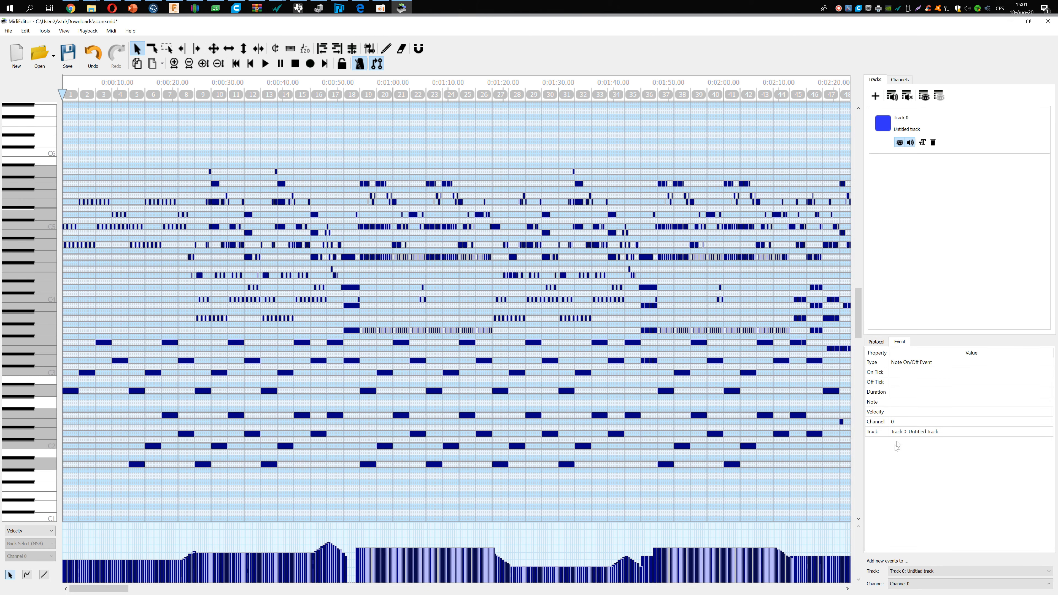
key("Return")
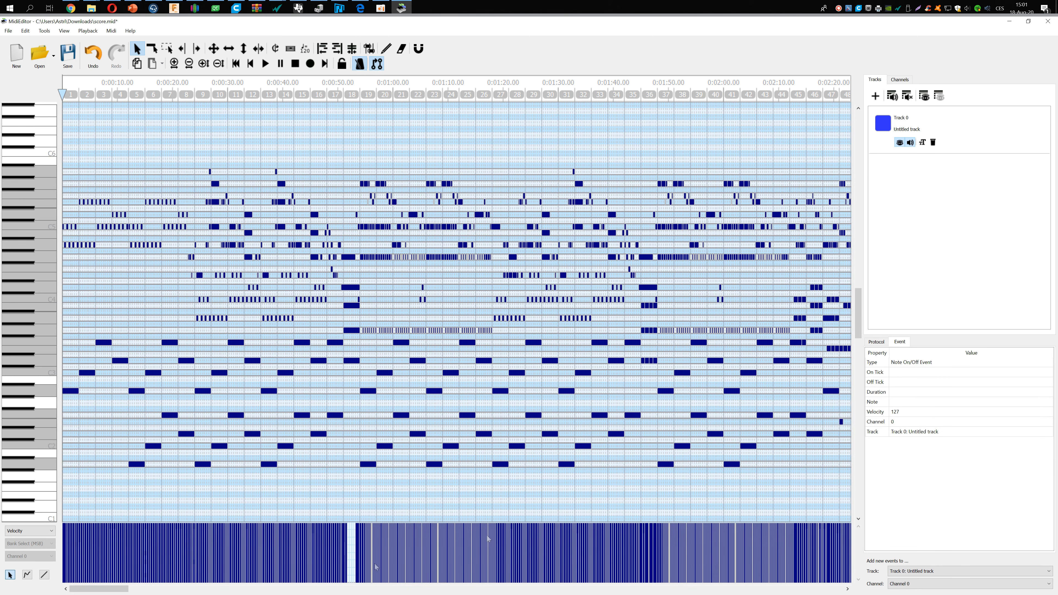
Set the velocity of the remaining notes up to the end of the song to 127
left_click_drag(120, 589, 839, 589)
left_click_drag(451, 110, 851, 521)
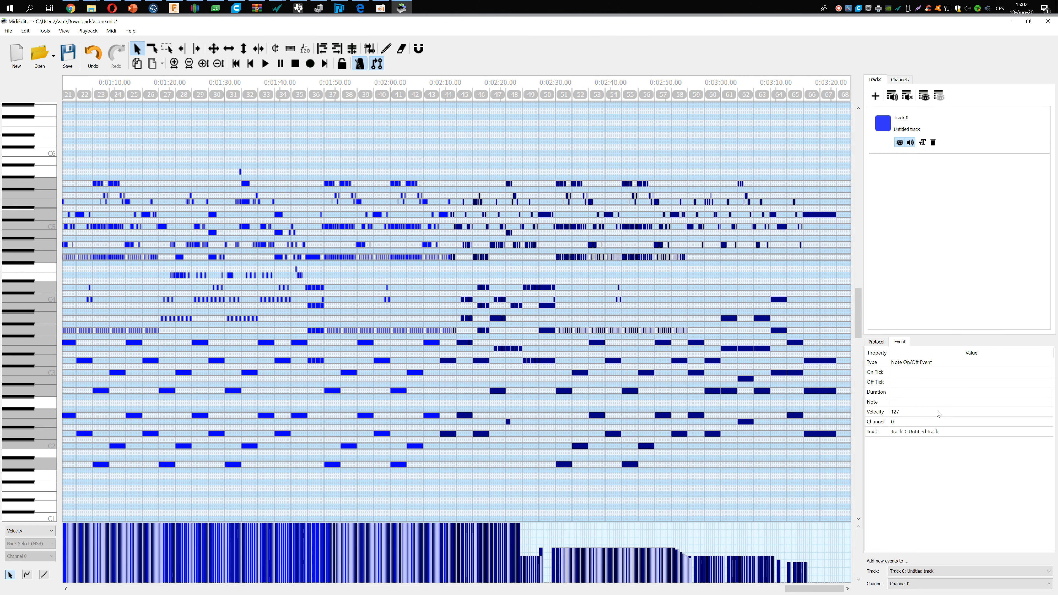
key("Return")
left_click(788, 535)
Play back the song from the first measure with the opening measures enlarged
left_click_drag(806, 589, 17, 547)
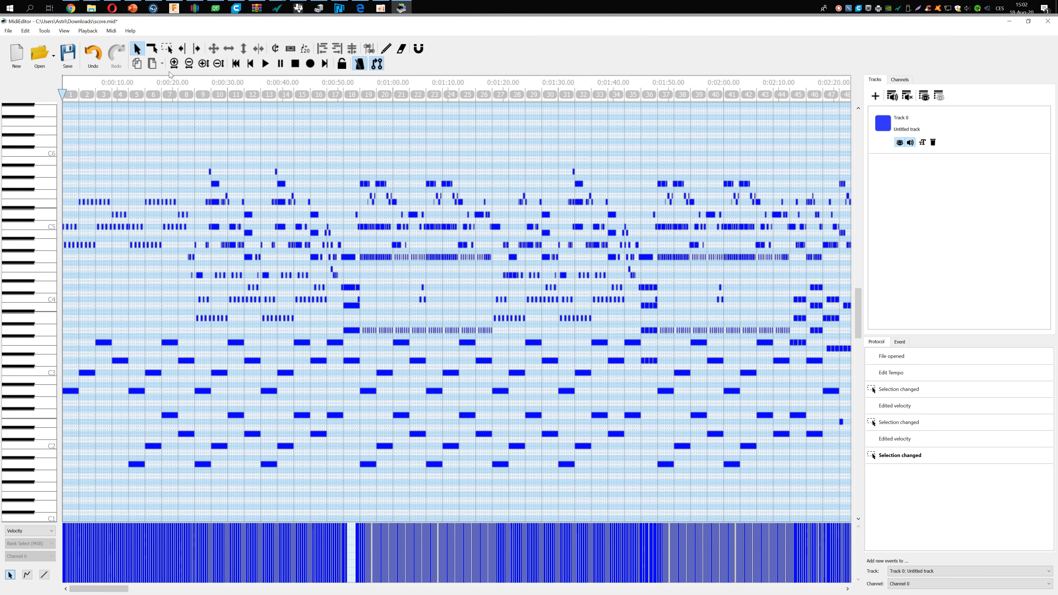
left_click(174, 63)
left_click(175, 63)
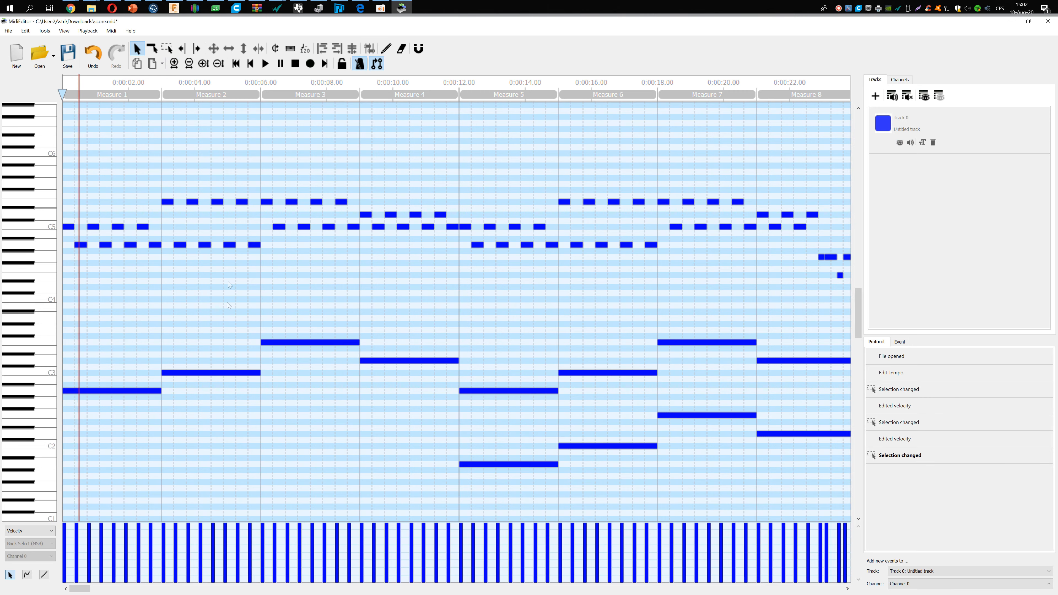
left_click(218, 65)
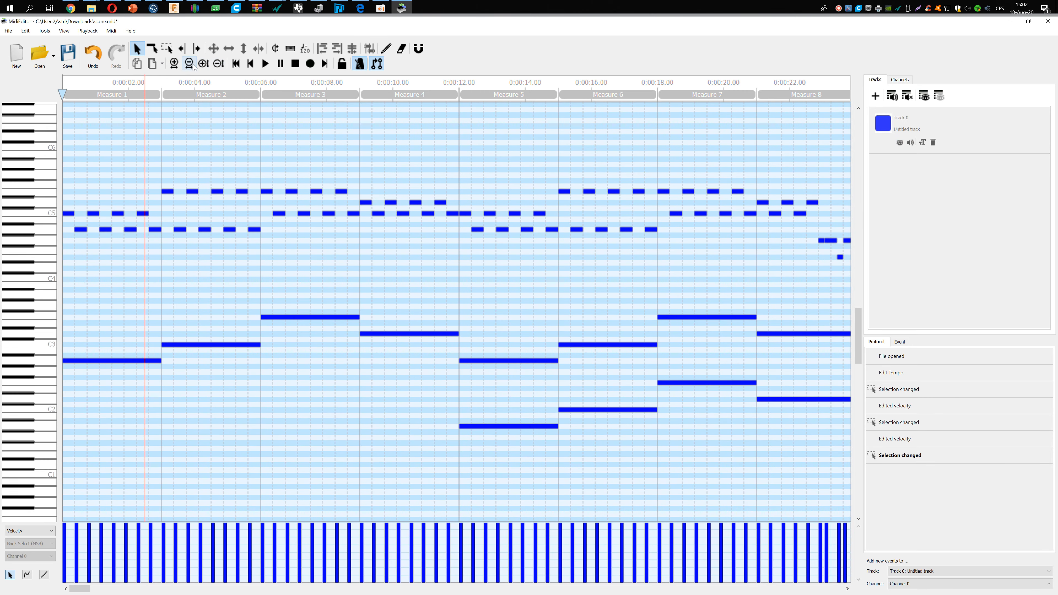
left_click(204, 64)
left_click(190, 65)
left_click(190, 65)
left_click(190, 65)
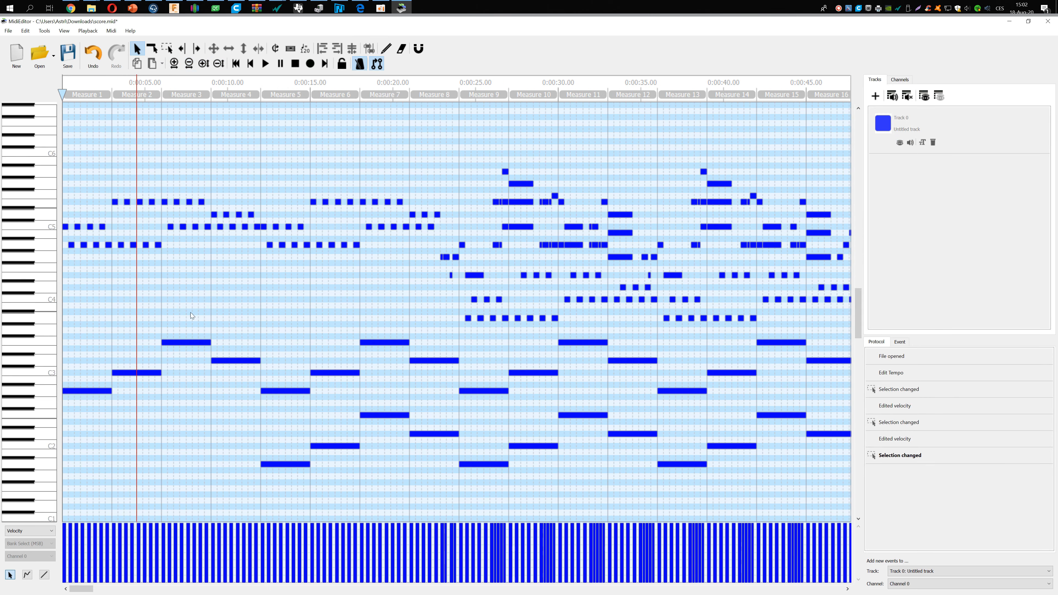
Delete the sustained bass notes in measures 1 to 16
left_click_drag(84, 314, 443, 498)
key("Delete")
left_click_drag(432, 341, 850, 471)
key("Delete")
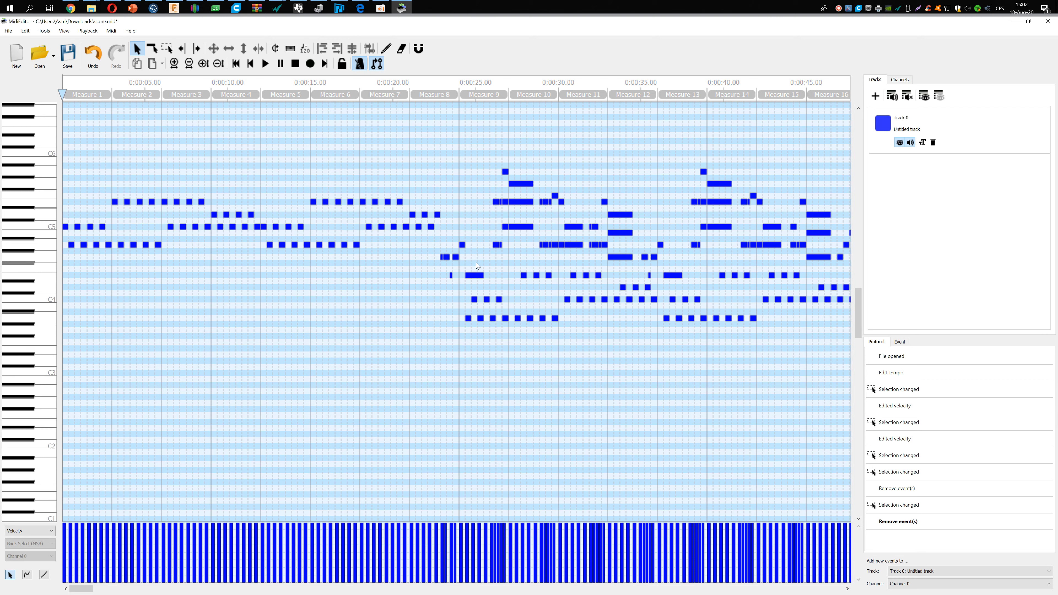
Delete the accompaniment and harmony notes beneath the melody from measure 9 to the start of measure 11
left_click_drag(540, 329, 571, 325)
key("Delete")
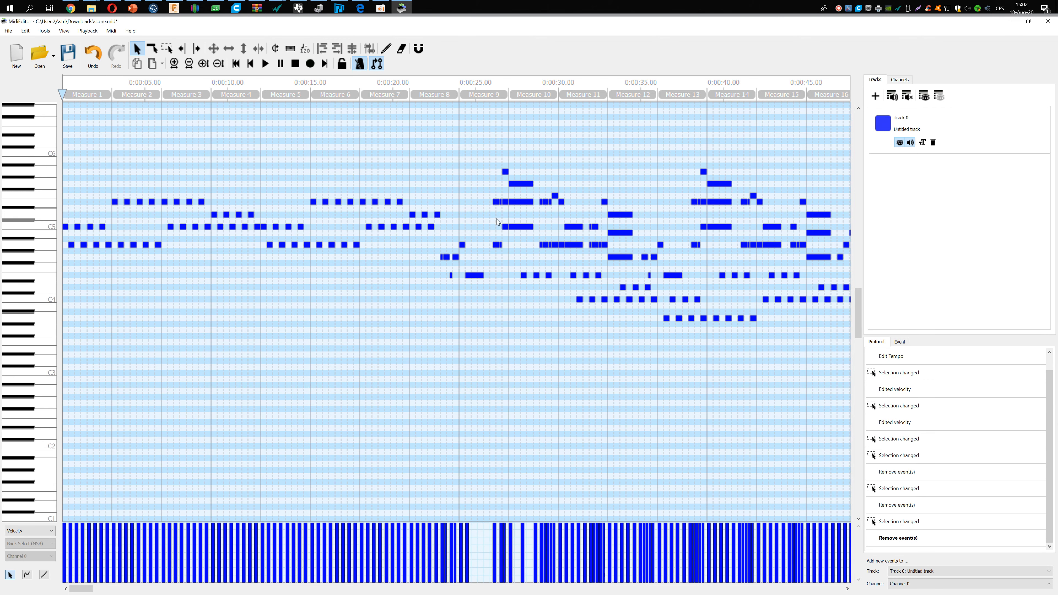
left_click_drag(536, 274, 536, 271)
key("Delete")
left_click_drag(504, 197, 585, 333)
key("Delete")
key("Delete")
Delete the accompaniment notes below the melody at the end of measure 11 and start of measure 12, including the short harmony notes
left_click_drag(578, 268, 628, 315)
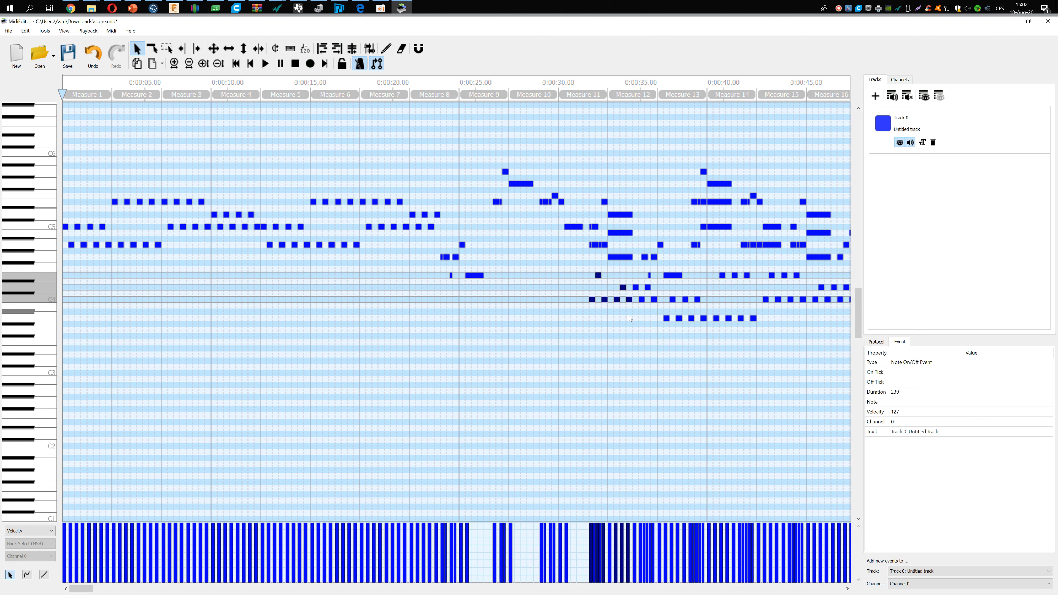
key("Delete")
left_click(593, 245)
key("Delete")
left_click(589, 244)
key("Delete")
left_click(604, 245)
key("Delete")
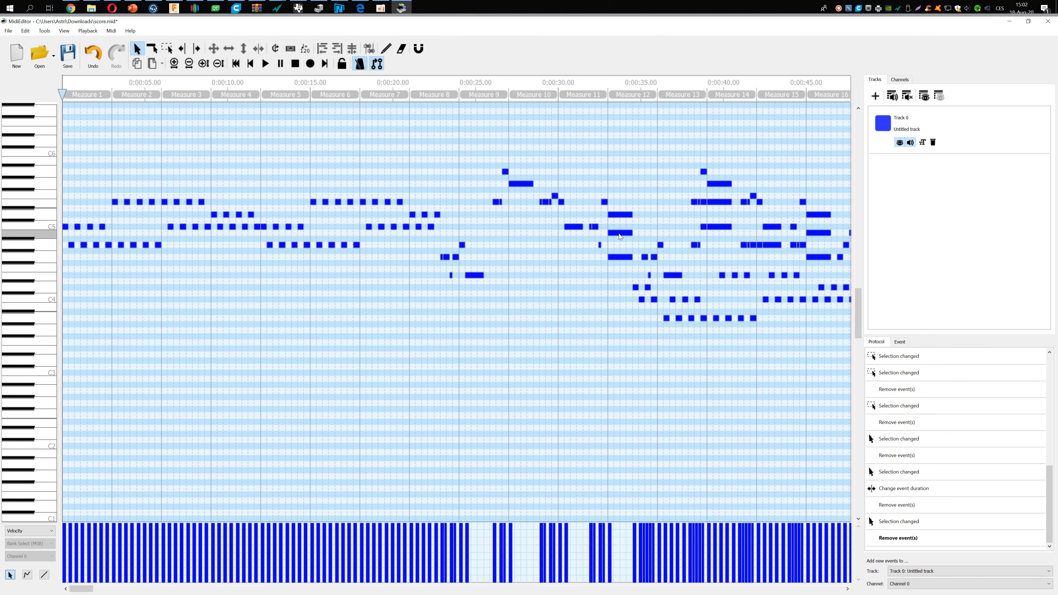
Delete the two lower notes of the sustained chord in measure 12 and the accompaniment notes through measure 13
left_click(618, 232)
key("Delete")
left_click(625, 257)
key("Delete")
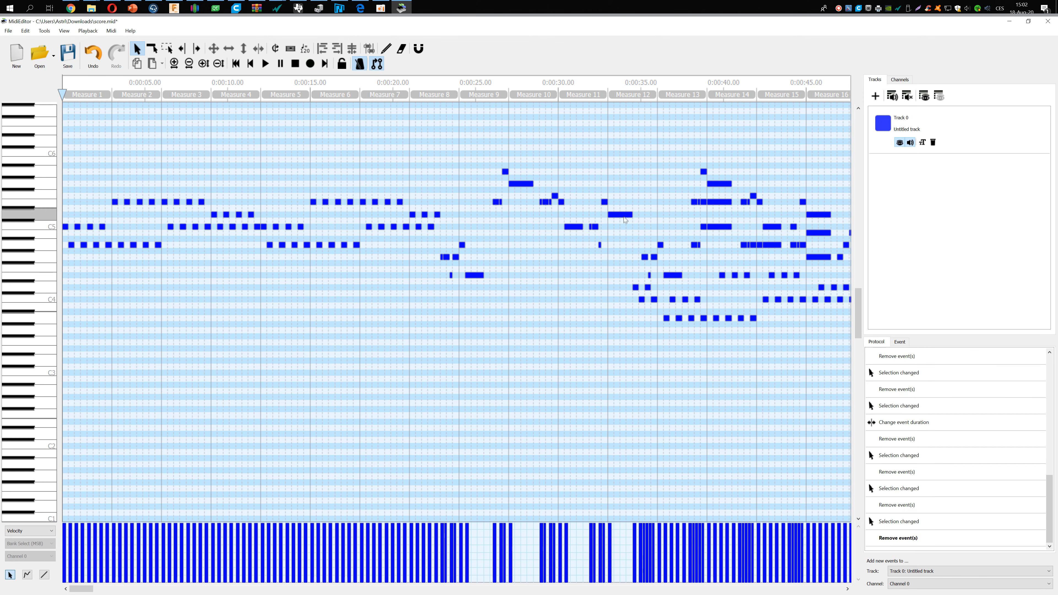
left_click_drag(653, 314, 654, 314)
key("Delete")
left_click_drag(662, 296, 707, 340)
key("Delete")
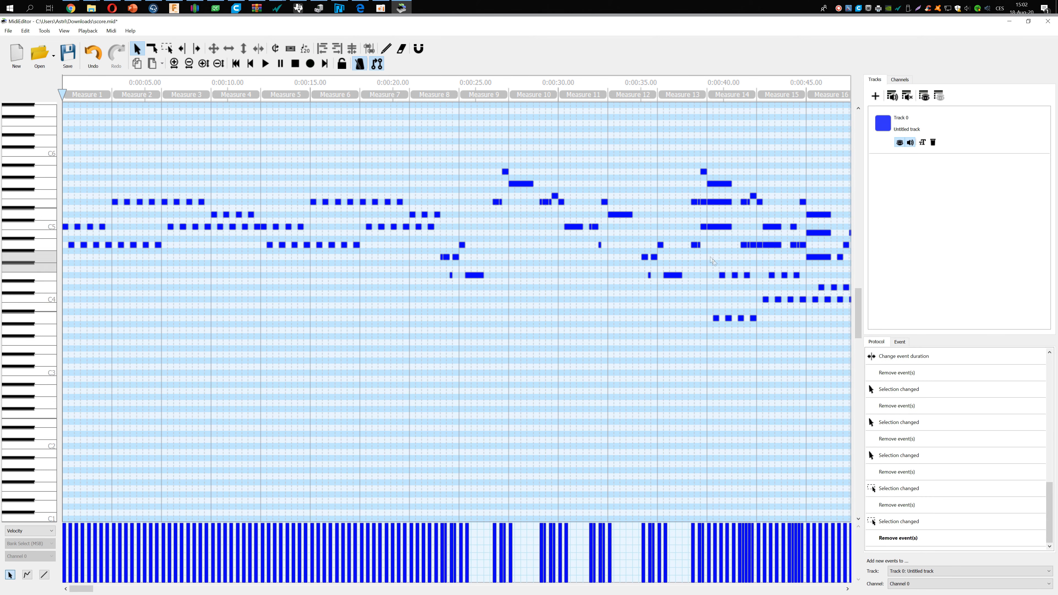
left_click(699, 245)
key("Delete")
Play back the trimmed melody from the end of measure 8 to the start of measure 14
left_click(456, 86)
key("space")
left_click_drag(83, 587, 138, 590)
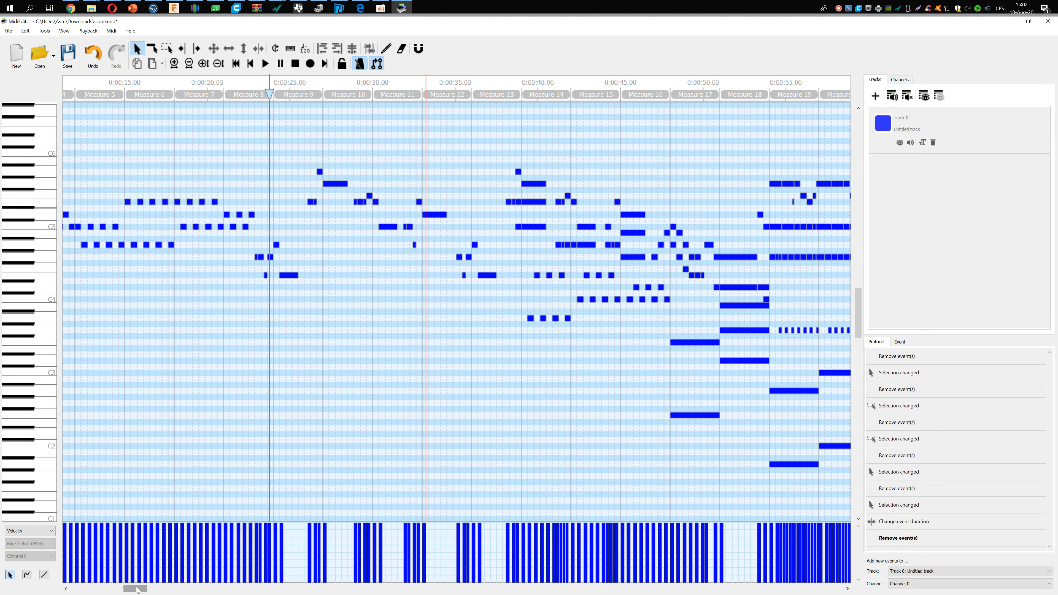
left_click_drag(137, 590, 169, 591)
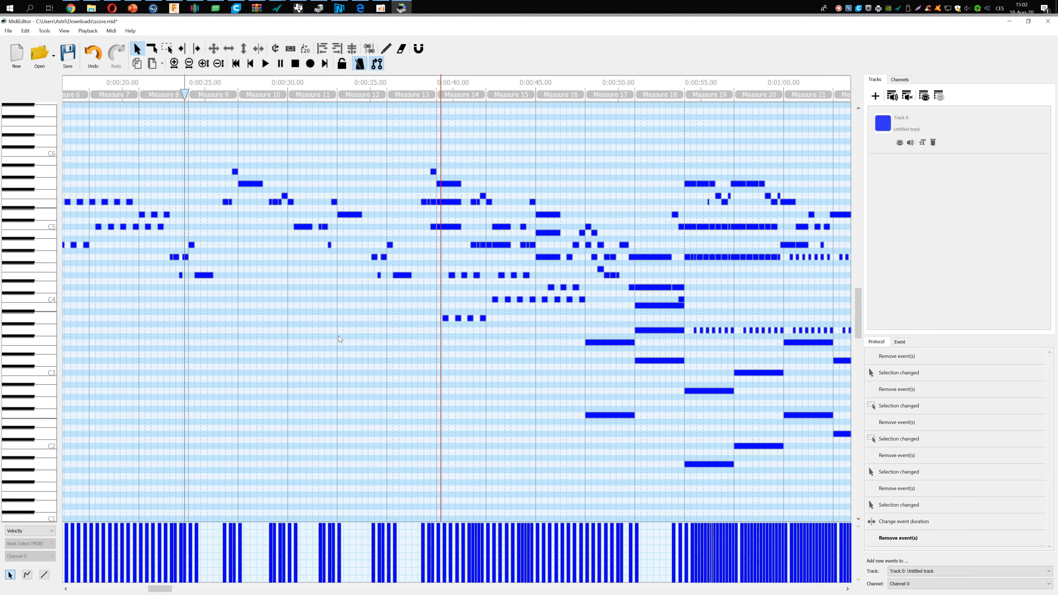
key("space")
Delete the harmony notes beneath the melody around the start of measure 14
left_click(443, 201)
key("Delete")
left_click(447, 227)
key("Delete")
left_click(448, 227)
key("Delete")
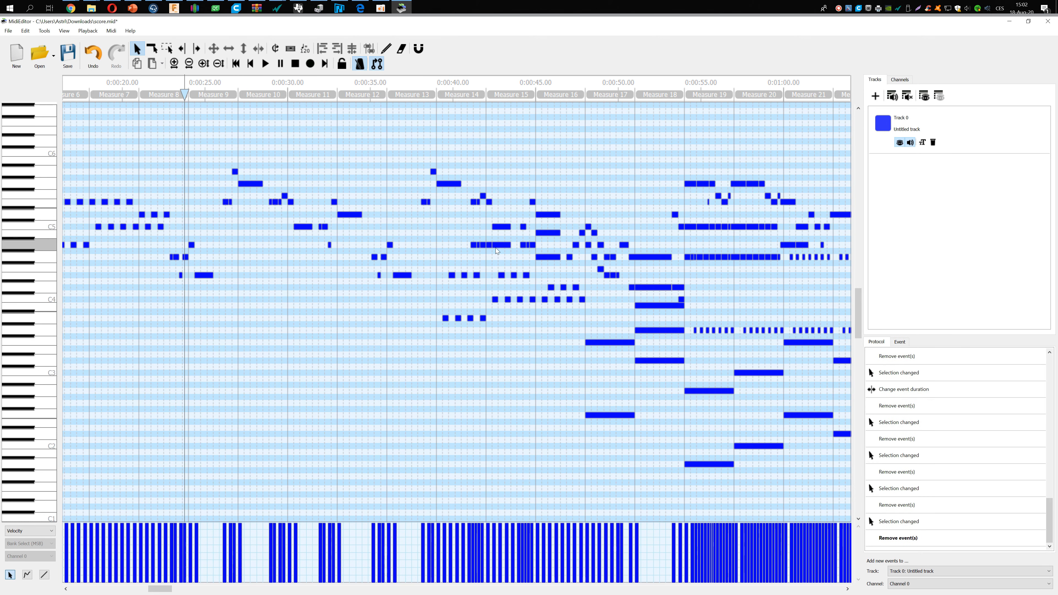
Delete the harmony and accompaniment notes beneath the melody in measures 14 to 16
left_click_drag(512, 279, 531, 306)
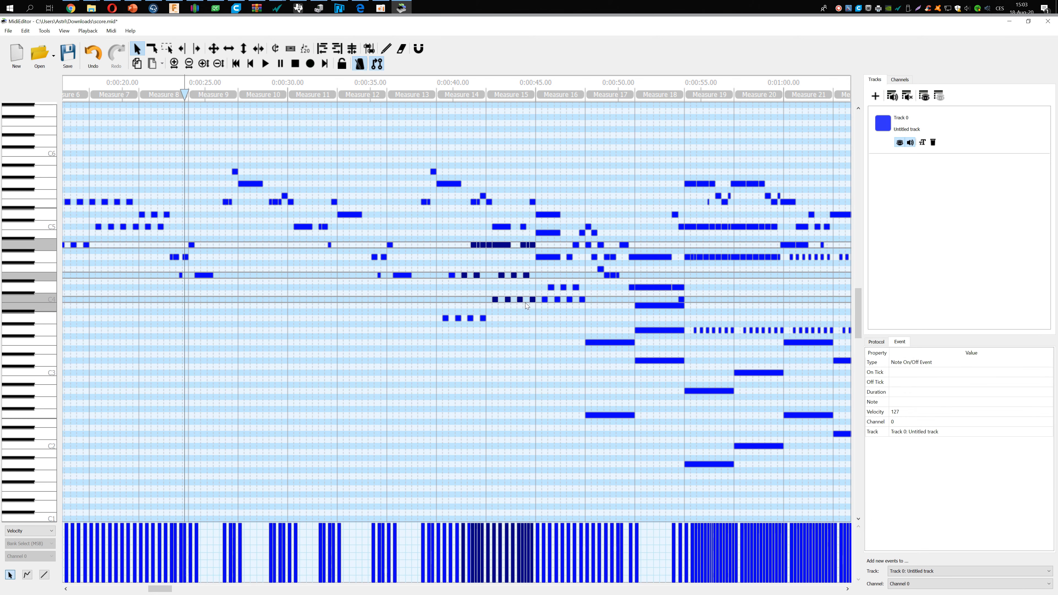
left_click(521, 252)
left_click(523, 246)
key("Delete")
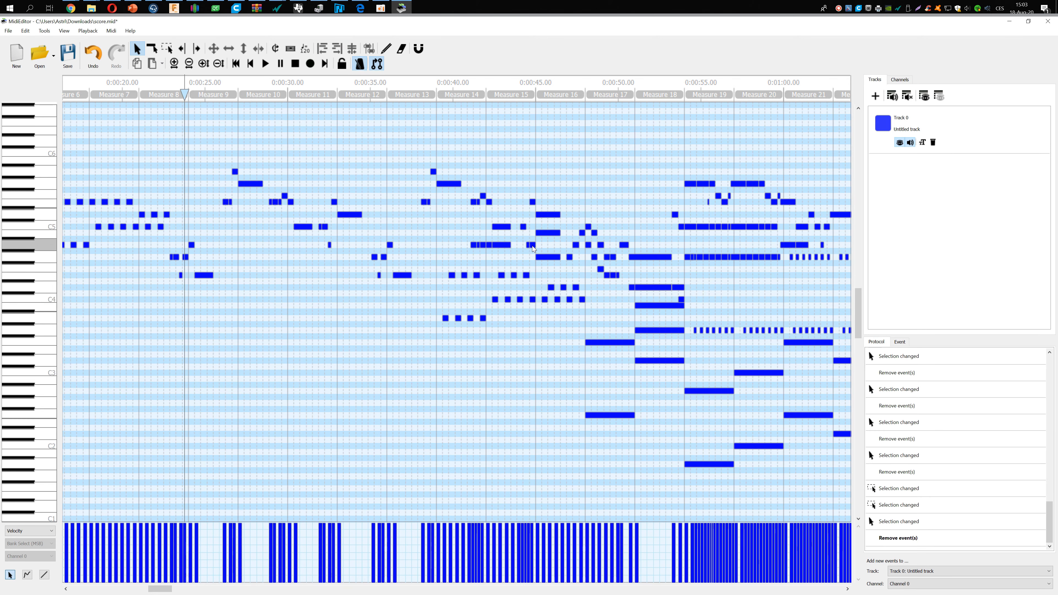
left_click(533, 246)
key("Delete")
left_click_drag(463, 241, 593, 358)
key("Delete")
key("Delete")
Delete the two lower notes of the sustained chord in measure 16
left_click(547, 257)
key("Delete")
left_click(548, 233)
key("Delete")
Play back the trimmed melody from measure 14 to measure 16
left_click(469, 83)
key("space")
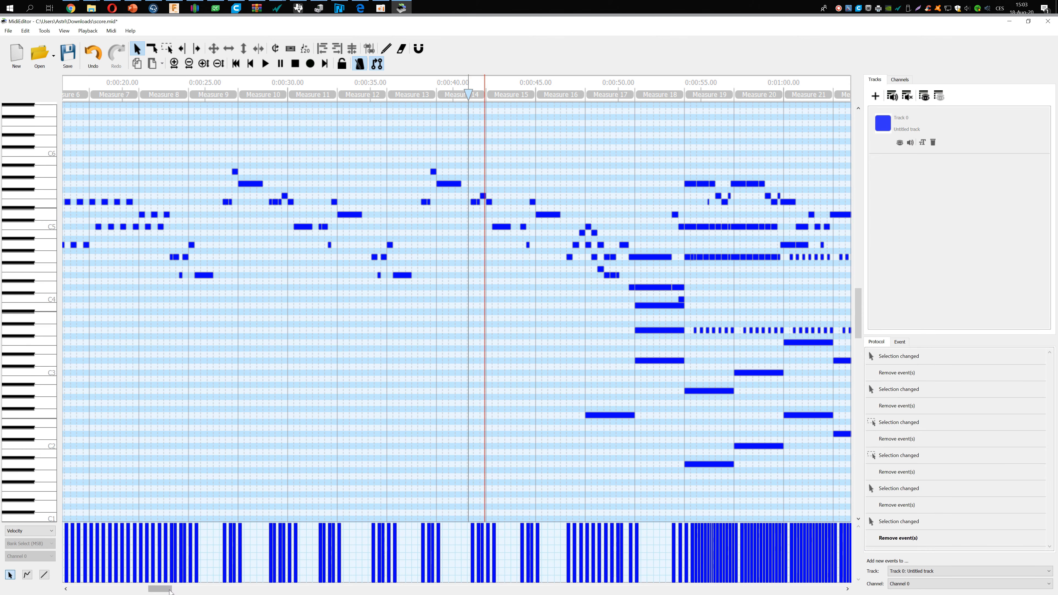
left_click_drag(171, 589, 211, 590)
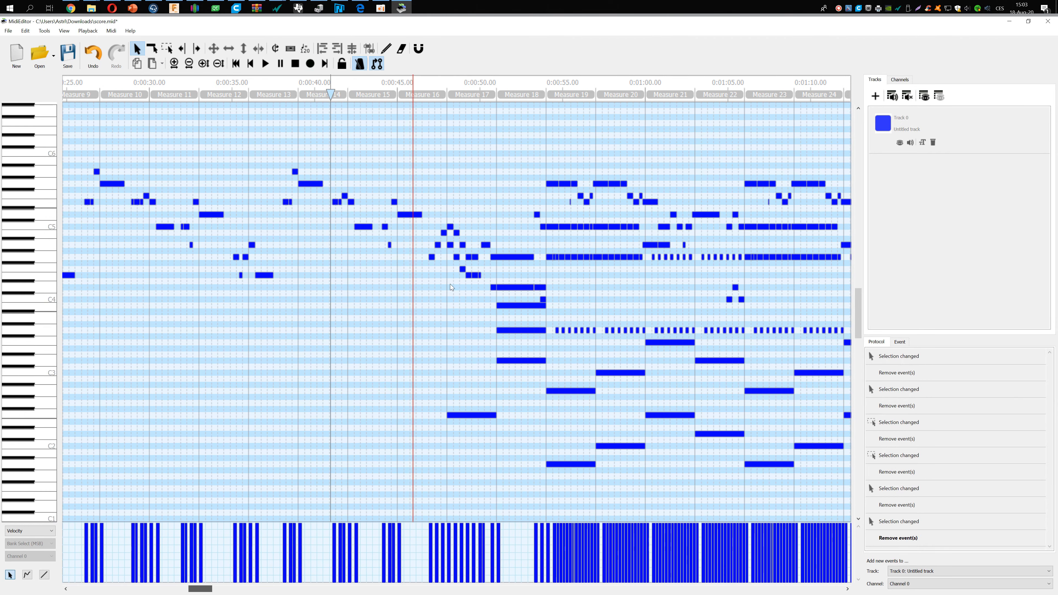
key("space")
Delete the lower harmony notes beneath the melody in measure 17 one by one
left_click(451, 245)
key("Delete")
left_click(458, 257)
key("Delete")
left_click(463, 269)
key("Delete")
left_click(467, 275)
key("Delete")
left_click(474, 275)
key("Delete")
left_click(479, 275)
key("Delete")
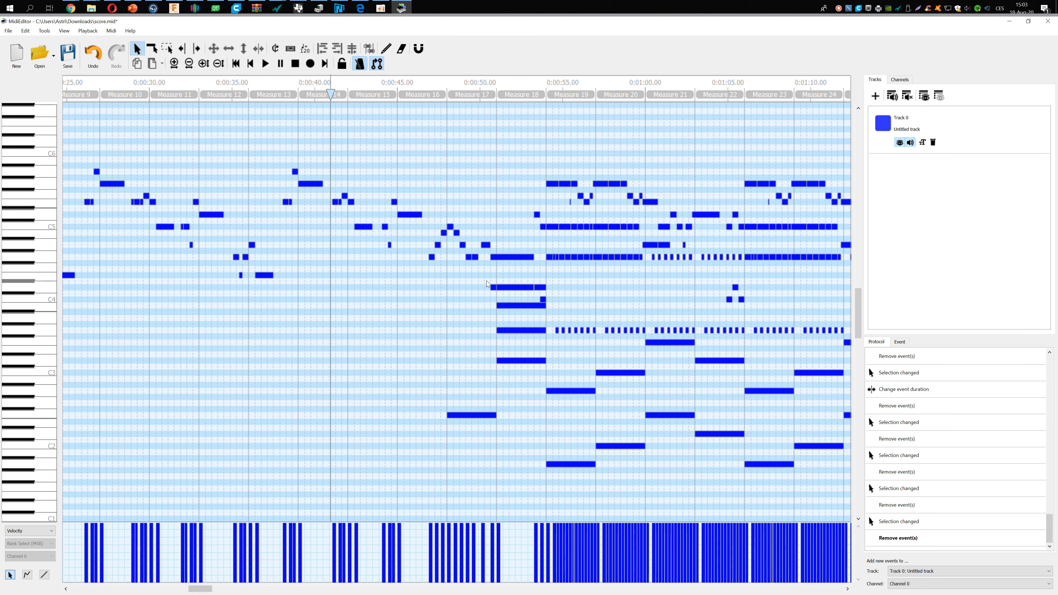
Delete the lower chord notes in measure 18 and the harmony and bass notes beneath the melody in the following measures
left_click_drag(504, 312, 525, 350)
key("Delete")
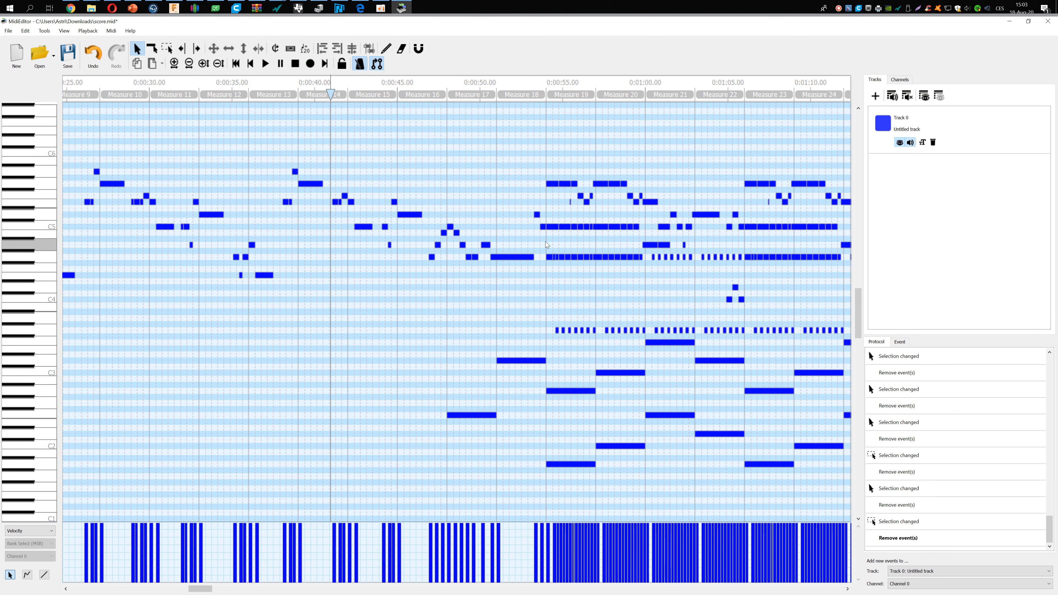
left_click(552, 227)
key("Delete")
left_click_drag(554, 221, 643, 298)
key("Delete")
left_click_drag(559, 203, 560, 202)
key("Delete")
left_click_drag(427, 309, 844, 500)
key("Delete")
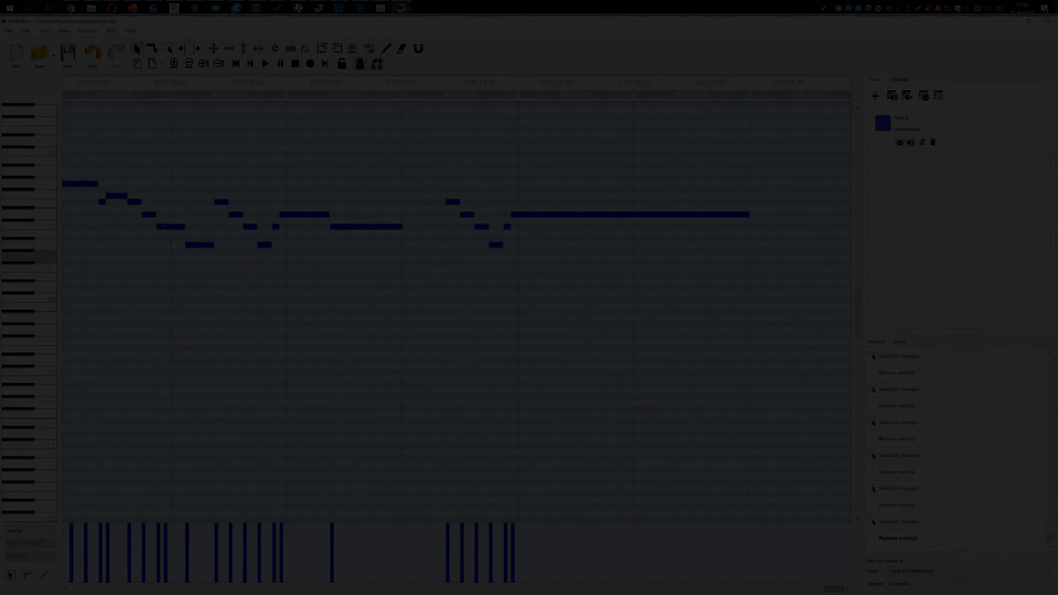
Review the remaining melody across the whole song, from the last measure back to the first
left_click(189, 63)
left_click(189, 64)
left_click(189, 63)
left_click(189, 63)
left_click(188, 64)
left_click(189, 64)
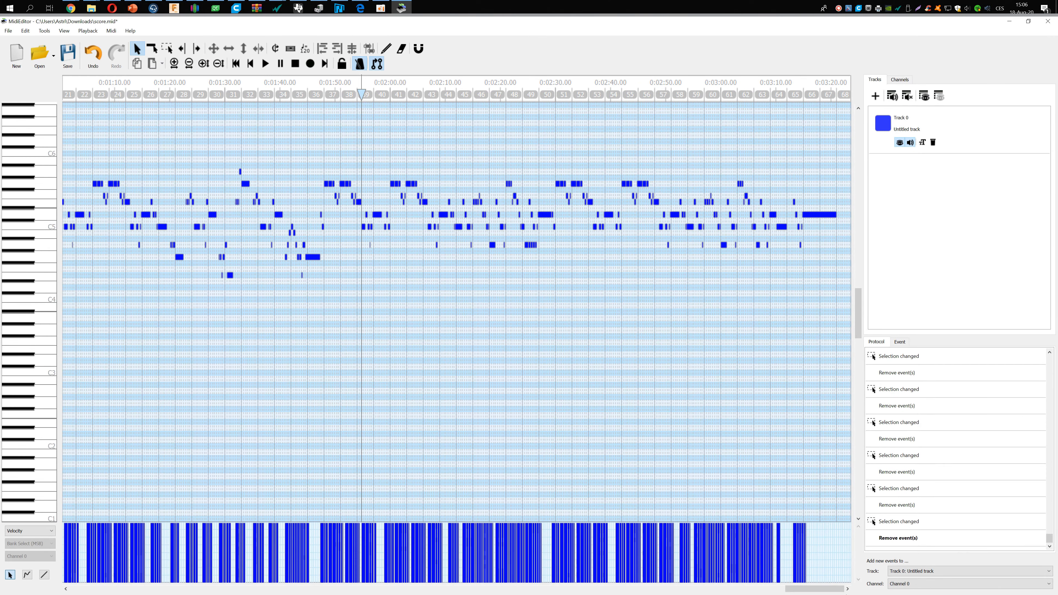
left_click_drag(833, 588, 56, 557)
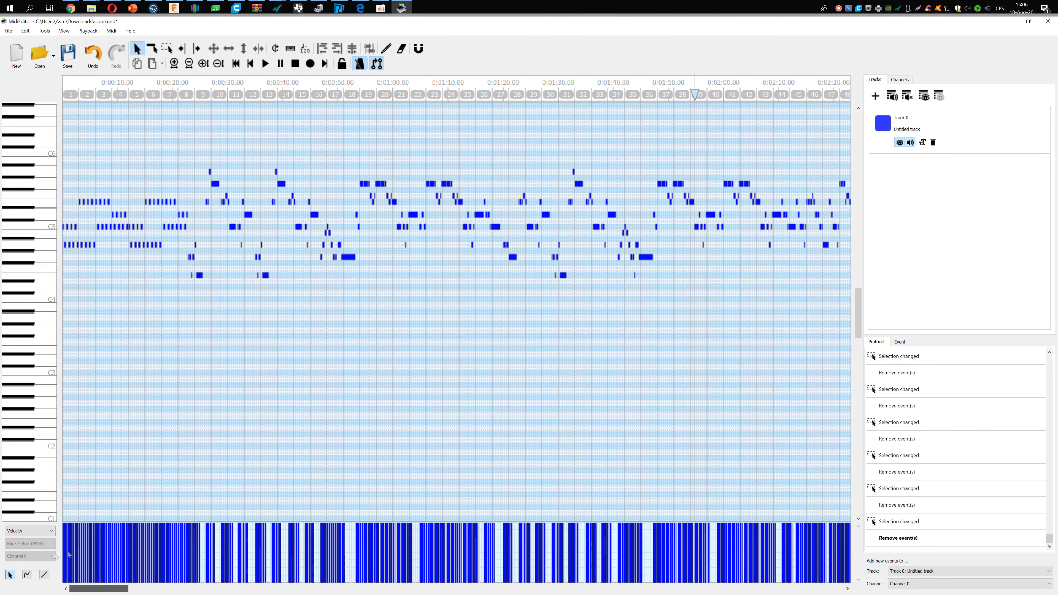
mouse_move(71, 9)
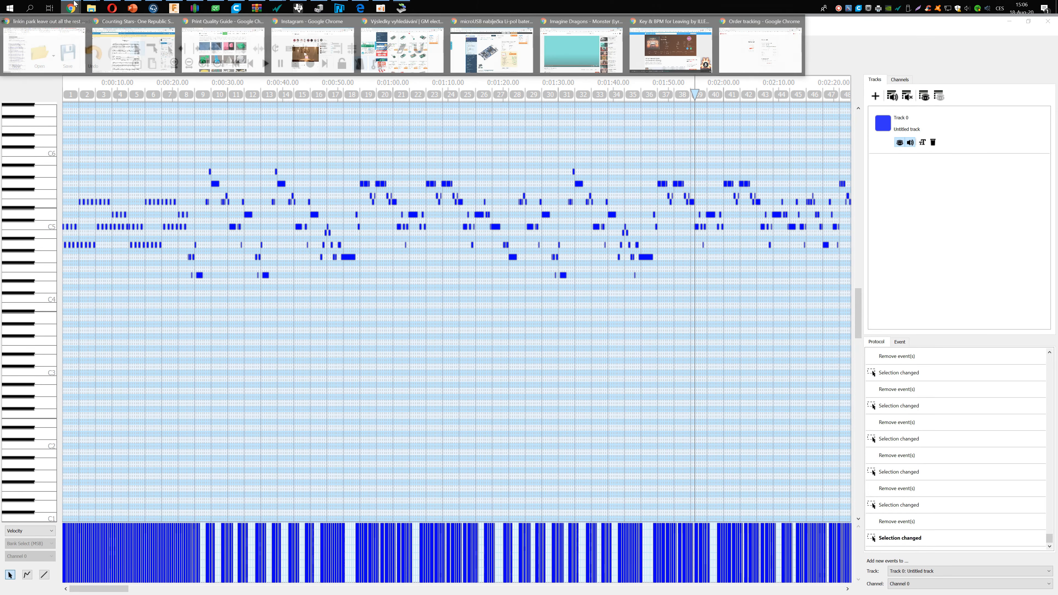
Switch to Chrome, open youtube.com in a new tab and search for "leave out all the rest"
left_click(769, 51)
left_click(975, 23)
type("youtube.com")
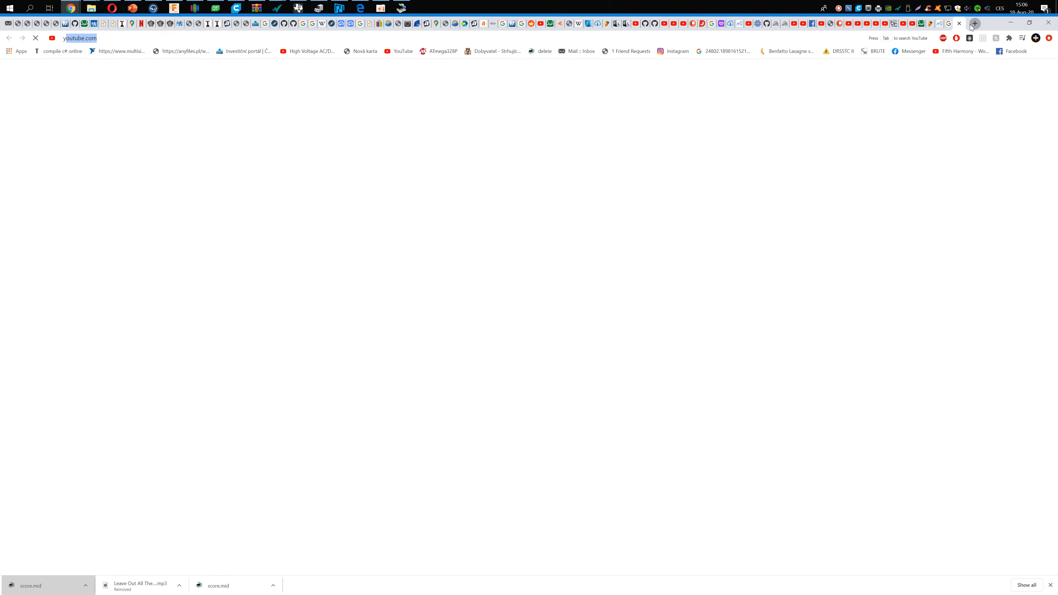
key("Return")
left_click(503, 71)
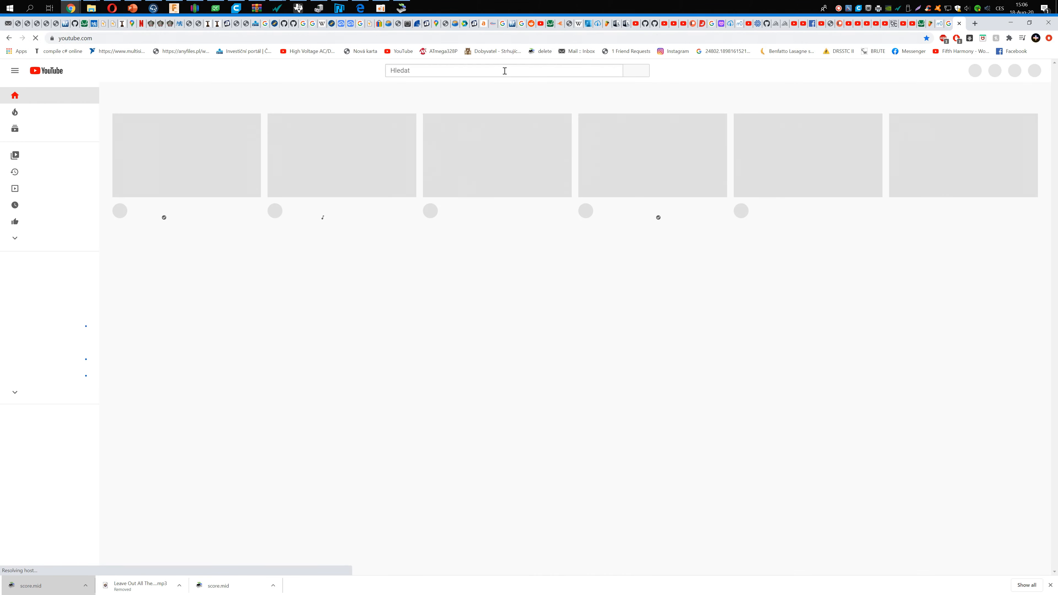
type("leave out all the rest")
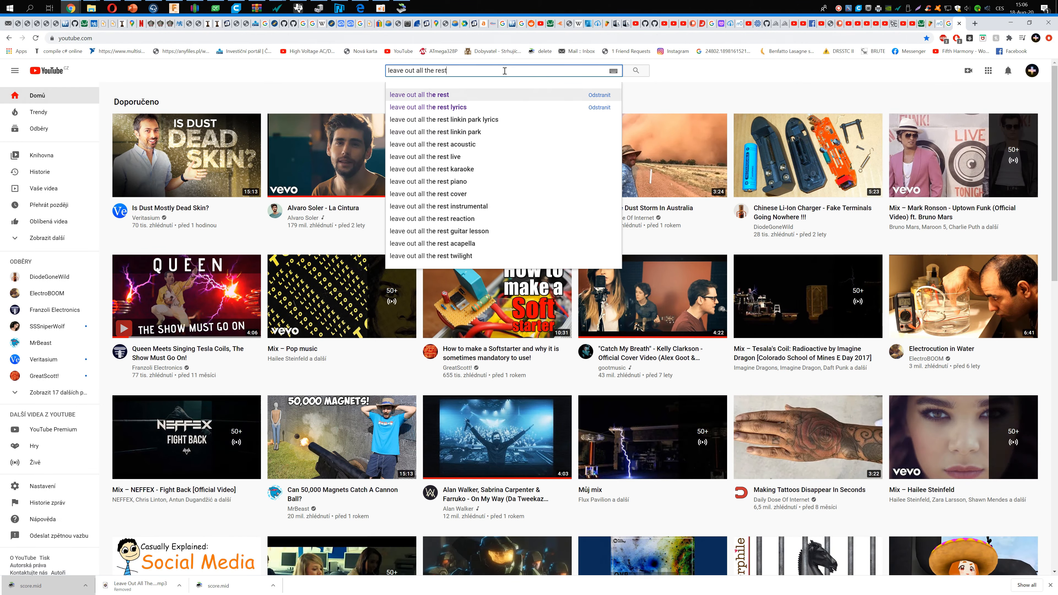
key("Return")
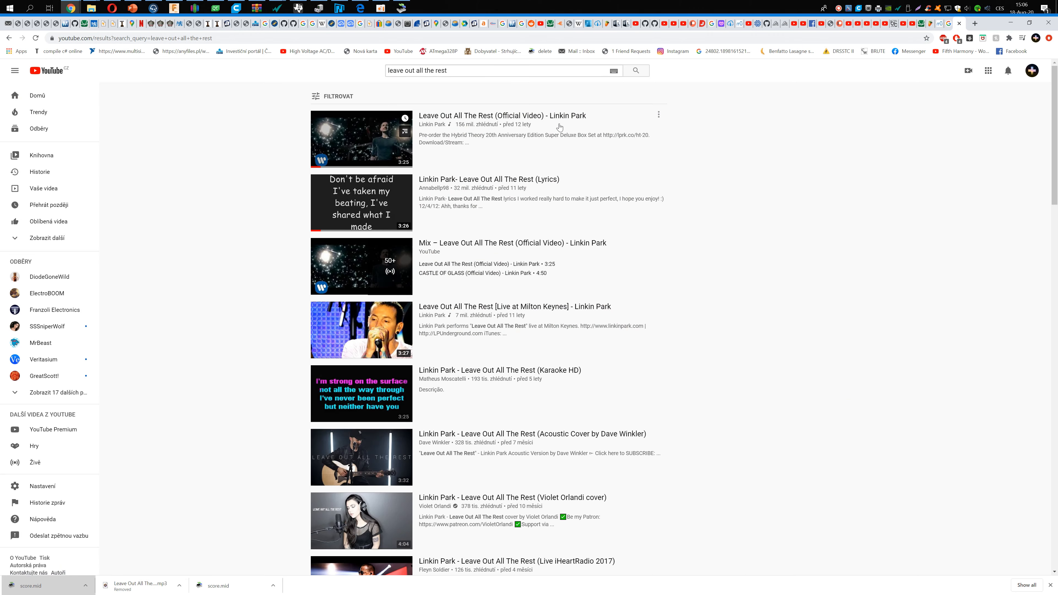
Open the official Linkin Park "Leave Out All The Rest" video and copy its web address
left_click(375, 141)
left_click(310, 161)
left_click(232, 38)
Search Google for "youtube to mp3", then convert the copied video link to MP3 on ytmp3.cc and download the file
left_click(979, 25)
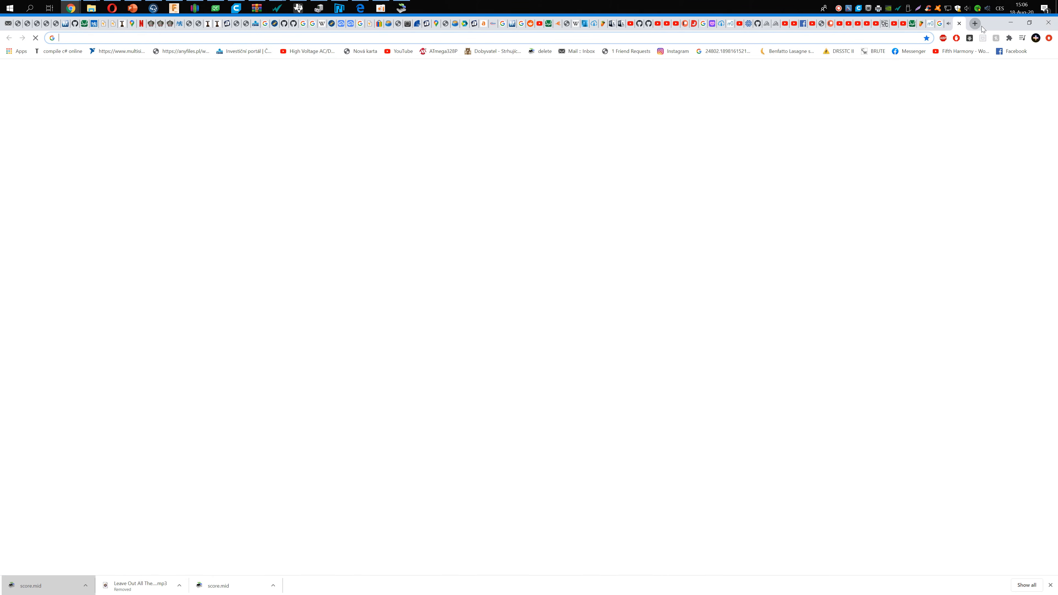
type("youtube")
key("Return")
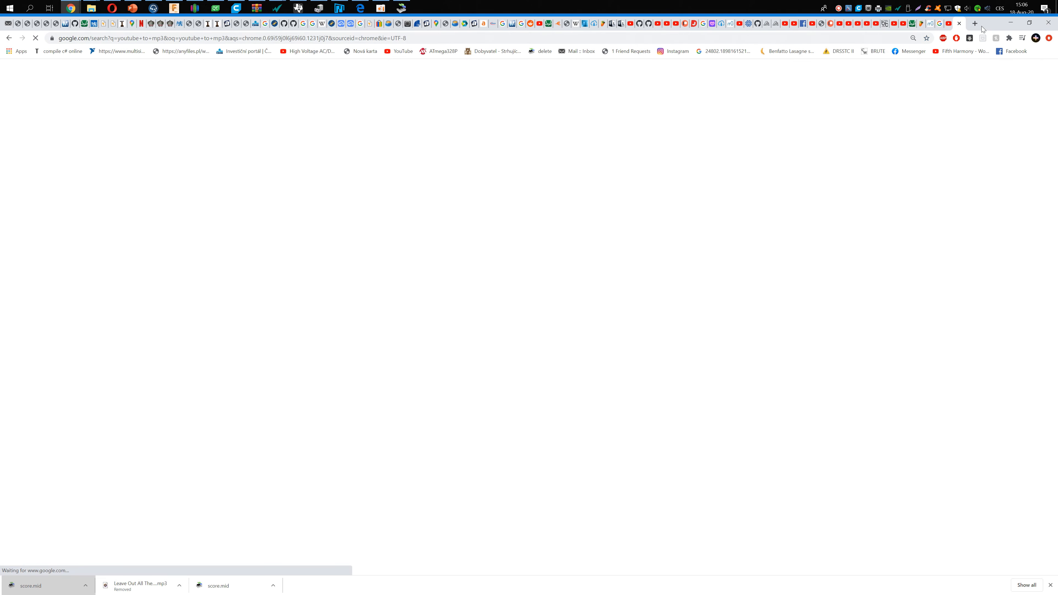
left_click(133, 143)
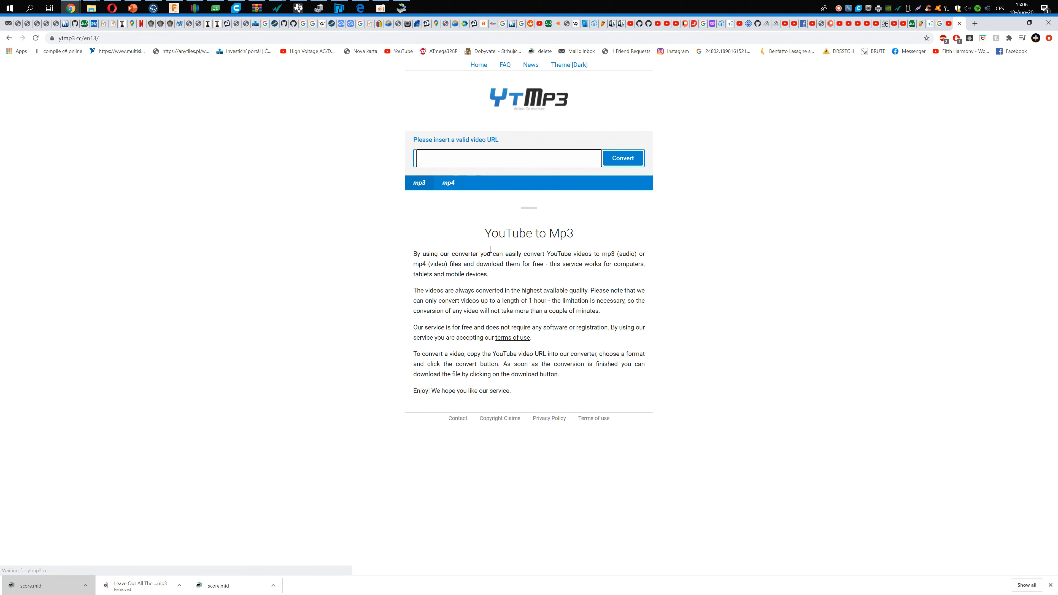
left_click(630, 160)
left_click(493, 161)
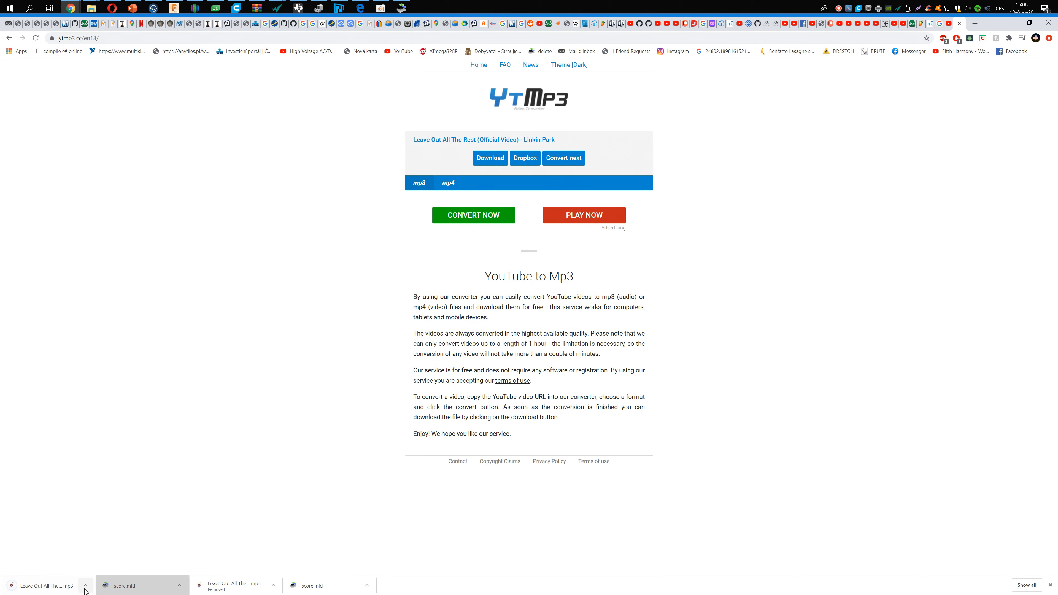
left_click(108, 558)
left_click(32, 9)
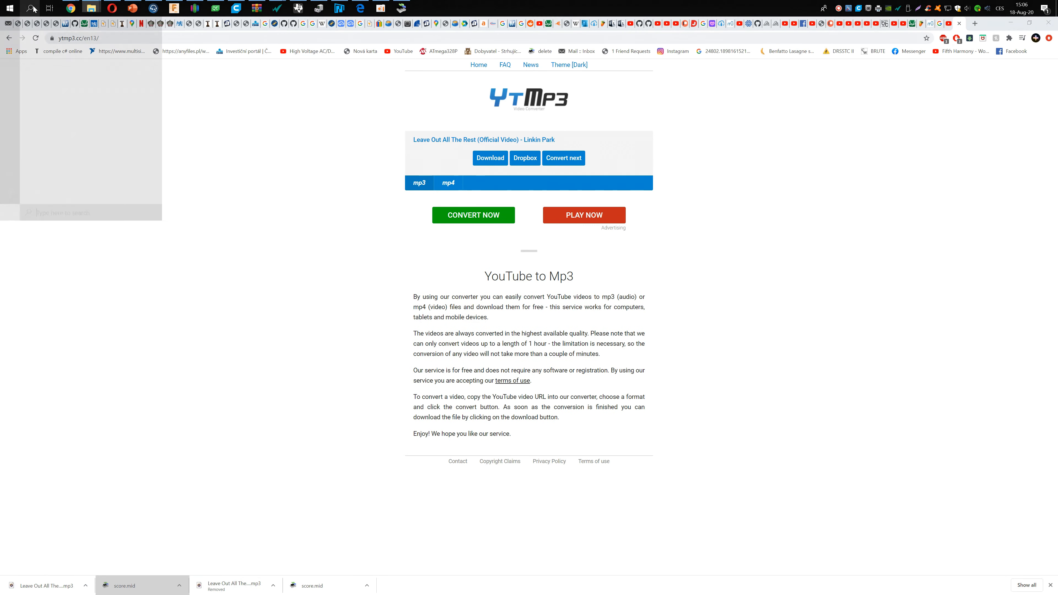
type("fi")
key("Return")
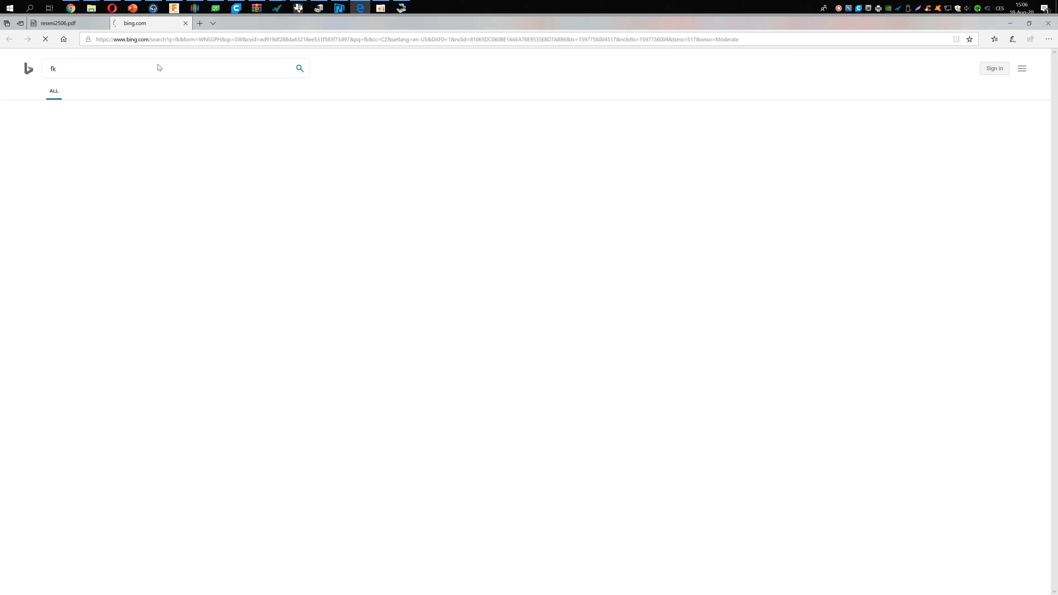
left_click(1050, 25)
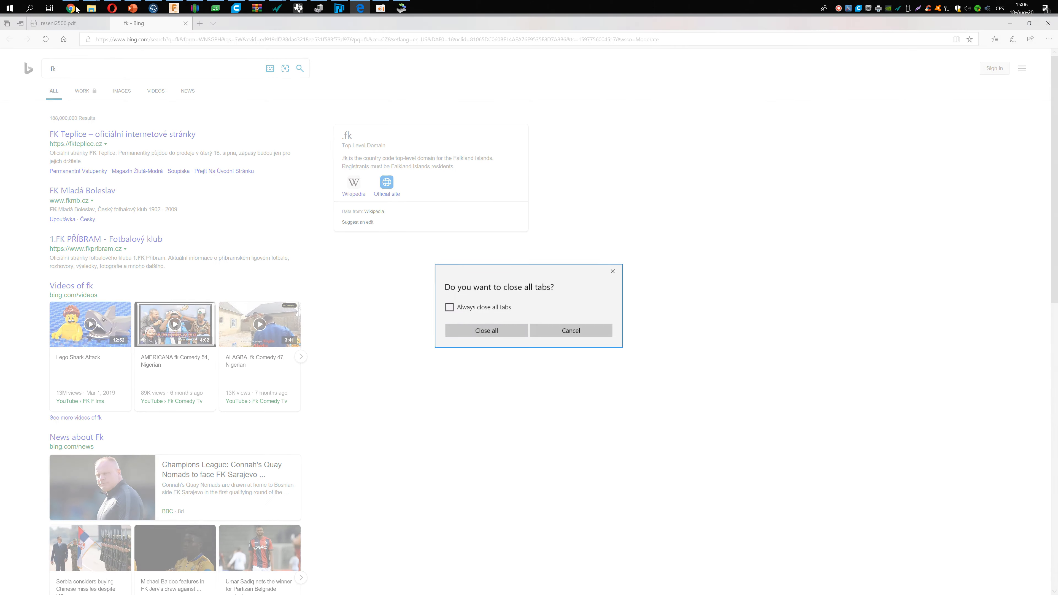
left_click(503, 332)
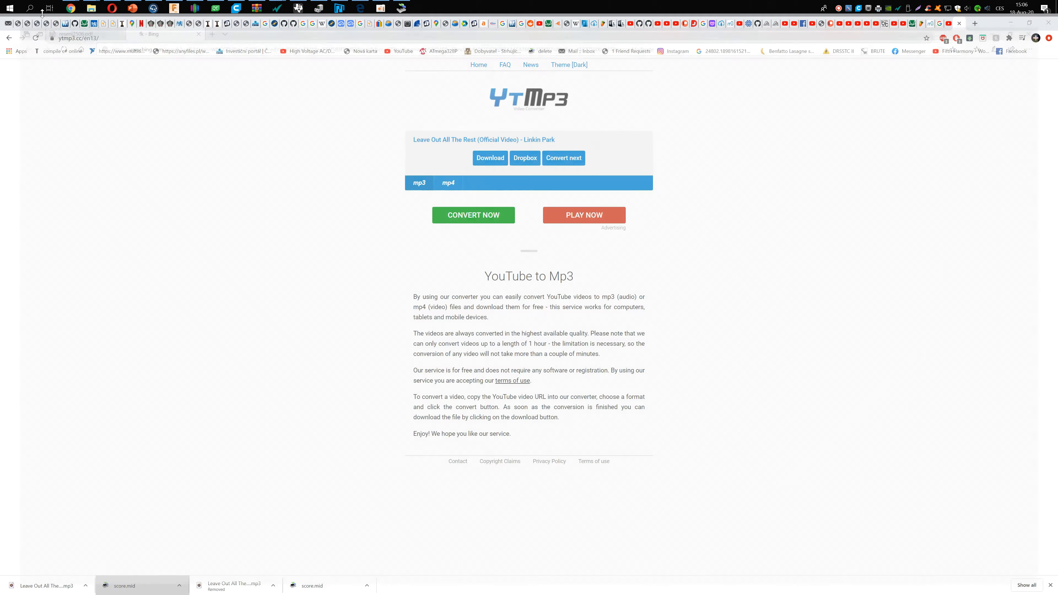
Find FL Studio through the Windows search by entering "fl" and launch it
left_click(32, 9)
type("fl")
key("Return")
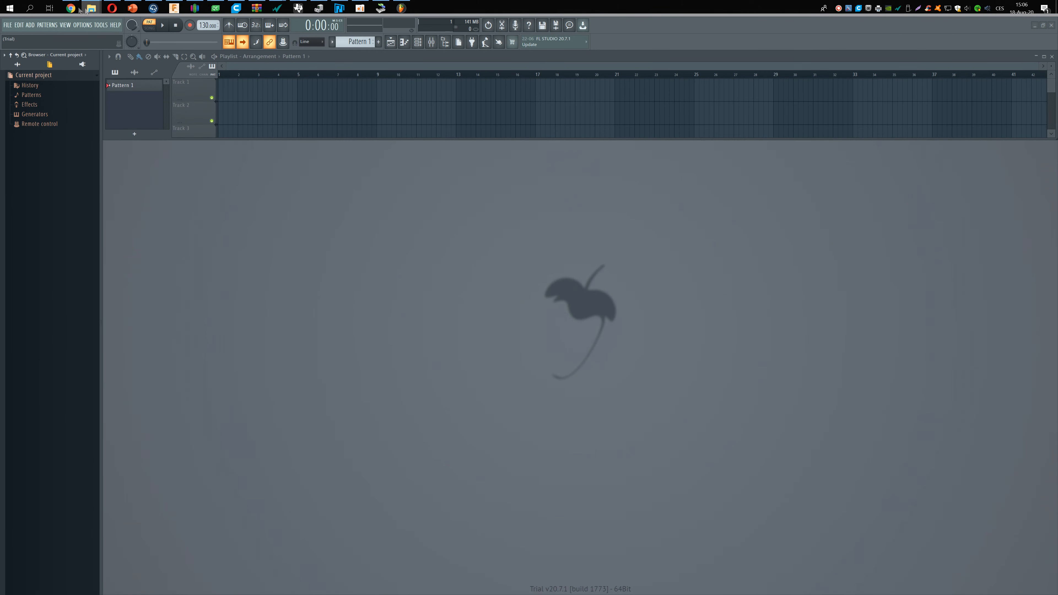
Import score.mid from the Downloads folder into a new FL Studio project, with all tracks and the FLEX channel type
mouse_move(93, 9)
left_click(92, 8)
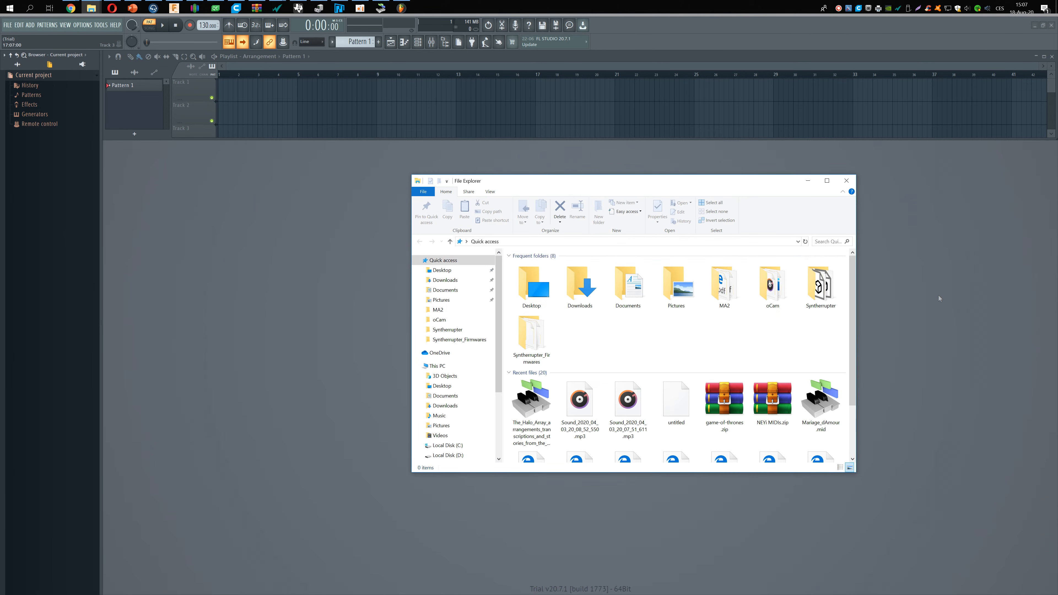
left_click(445, 282)
left_click(578, 338)
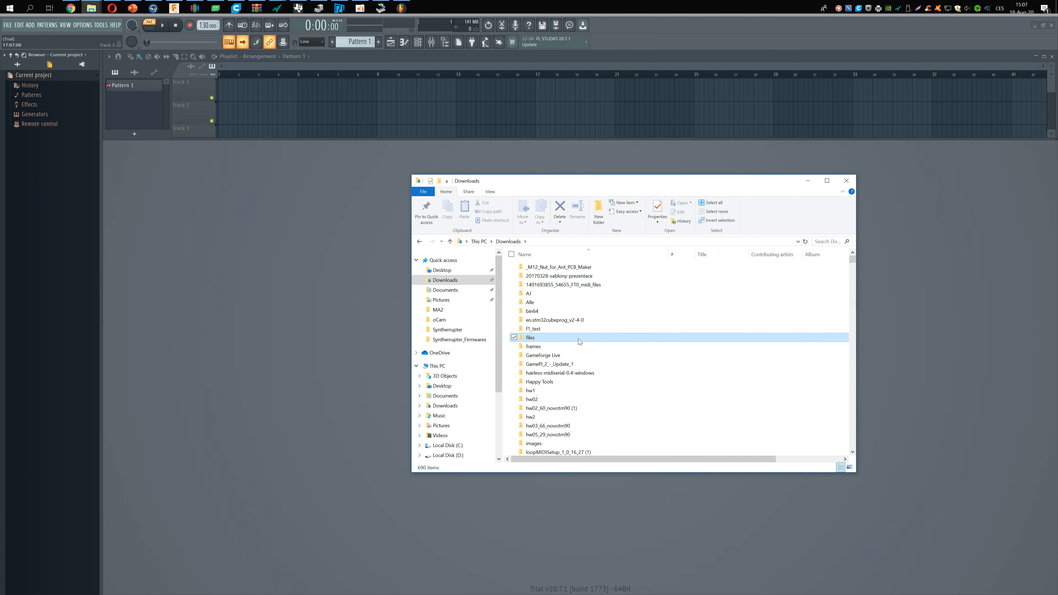
type("sc")
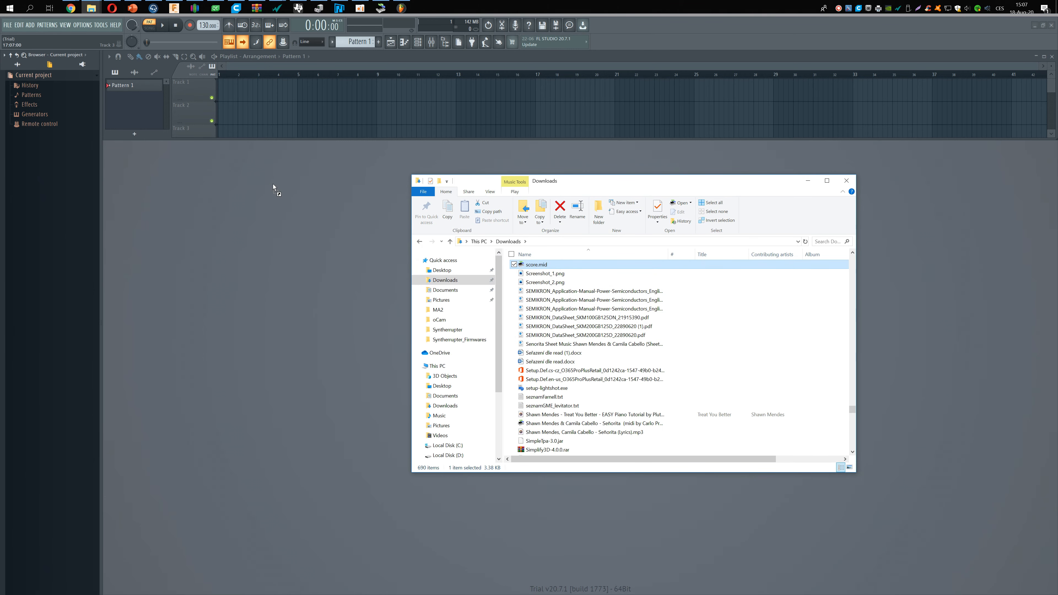
left_click_drag(272, 183, 275, 186)
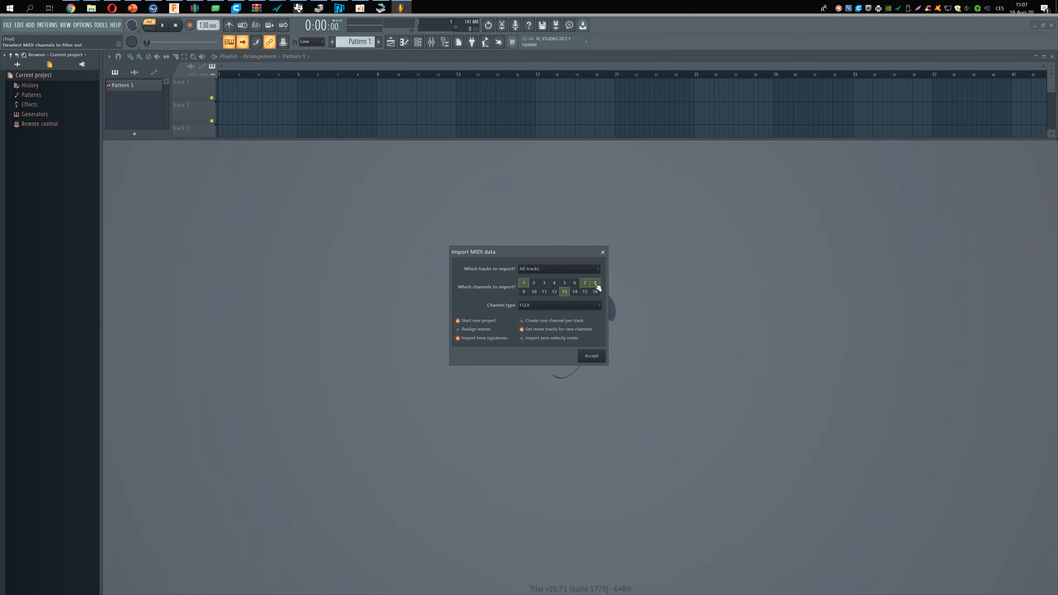
left_click(582, 357)
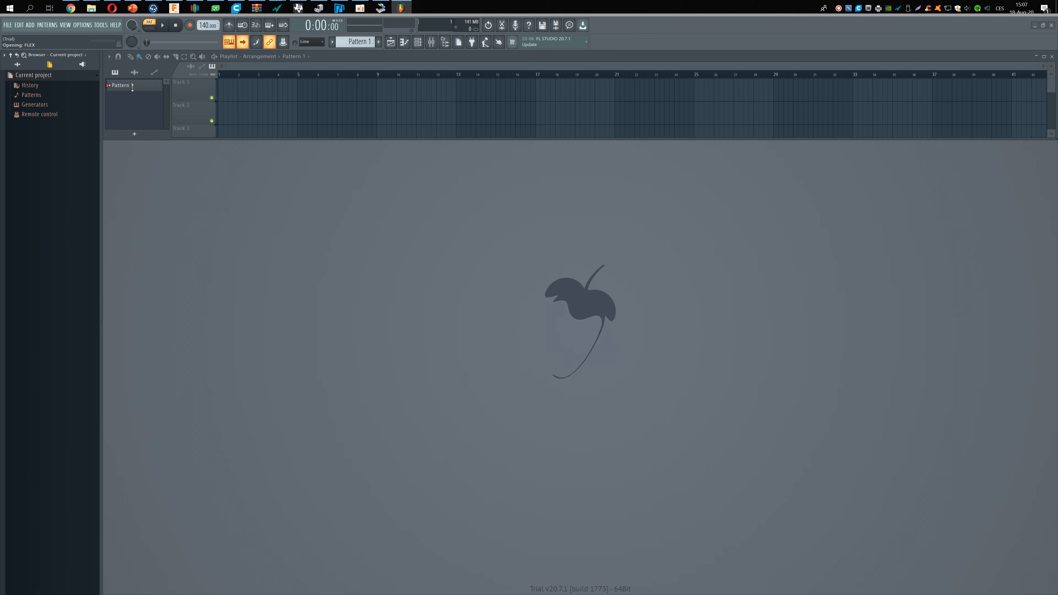
Place the score pattern at the start of Track 1 and the downloaded MP3 at the start of Track 2
left_click_drag(125, 91, 220, 100)
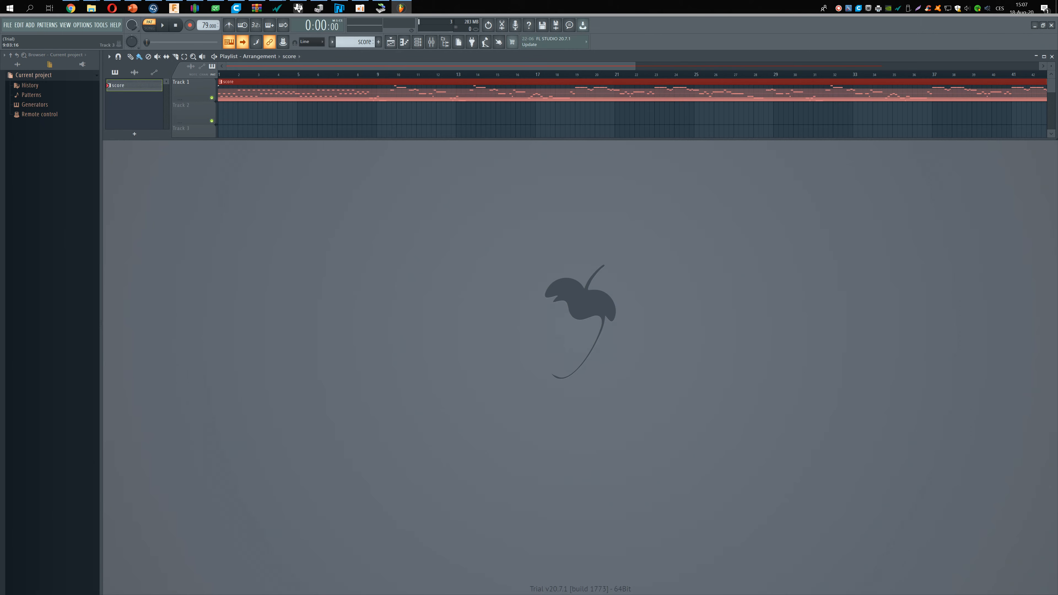
left_click_drag(401, 9, 220, 104)
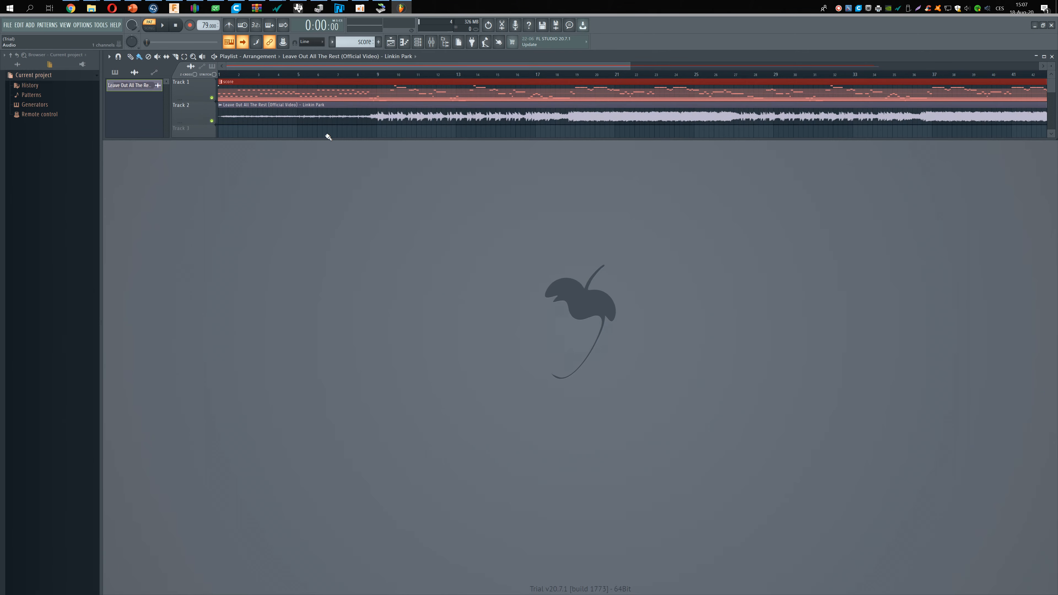
Move the score clip to about bar 16 to play the audio clip alone, and lower the audio clip's channel volume
left_click_drag(304, 81, 588, 91)
scroll(252, 85, "up", 3)
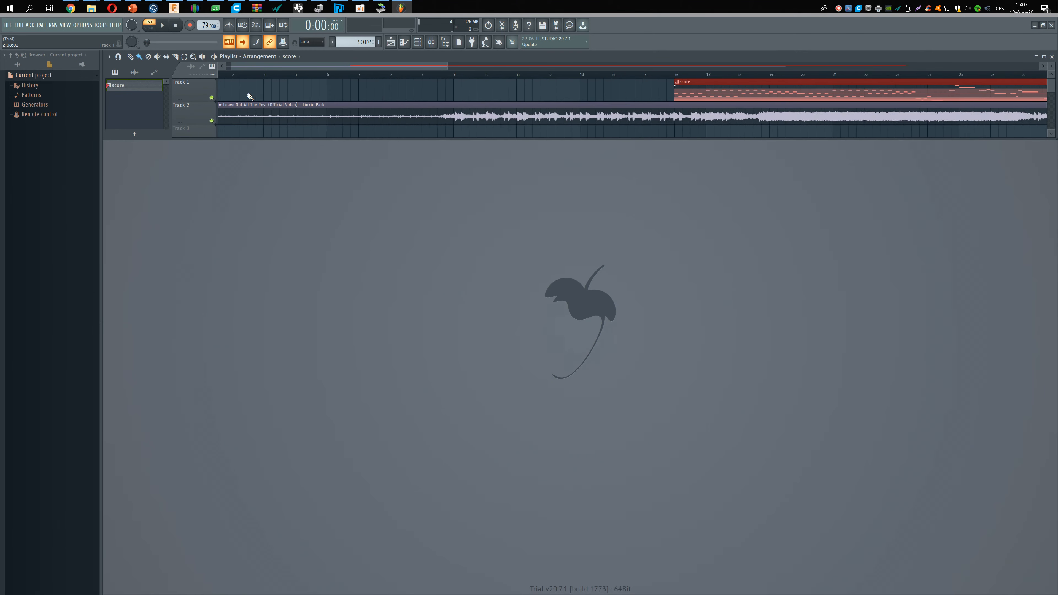
key("space")
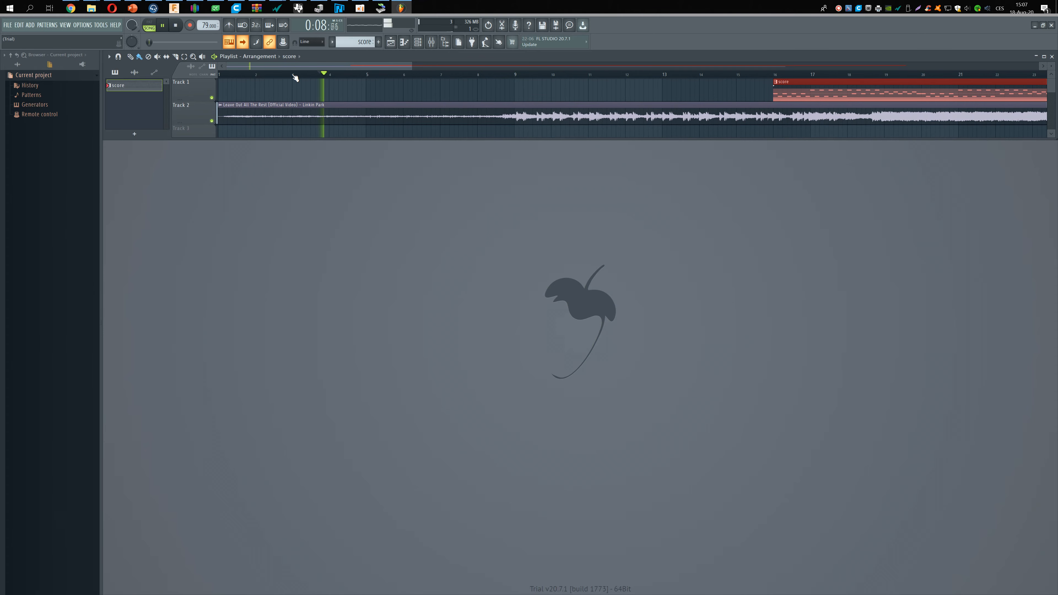
scroll(427, 111, "up", 2)
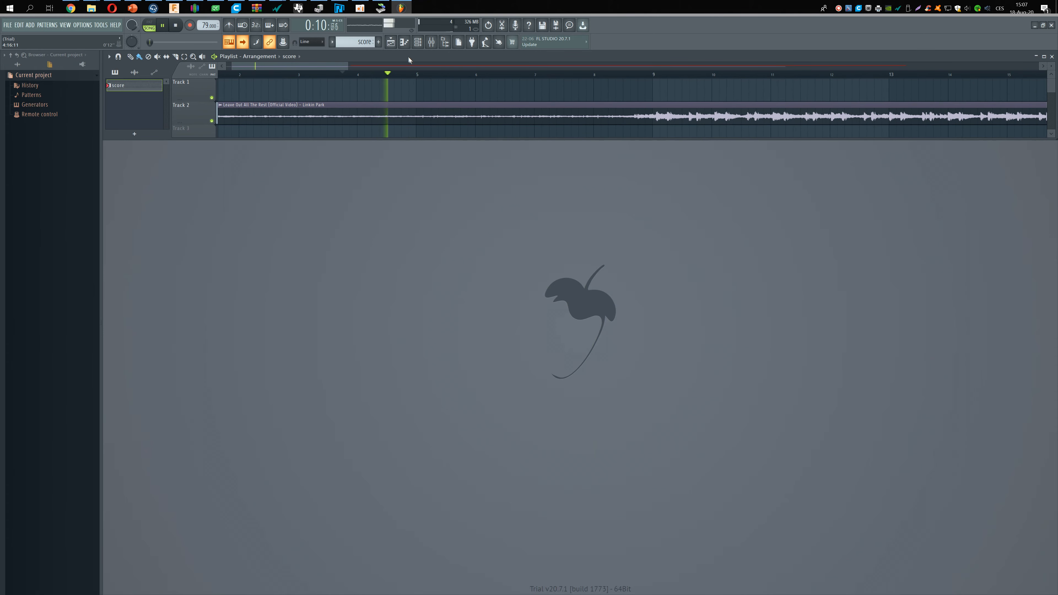
double_click(370, 104)
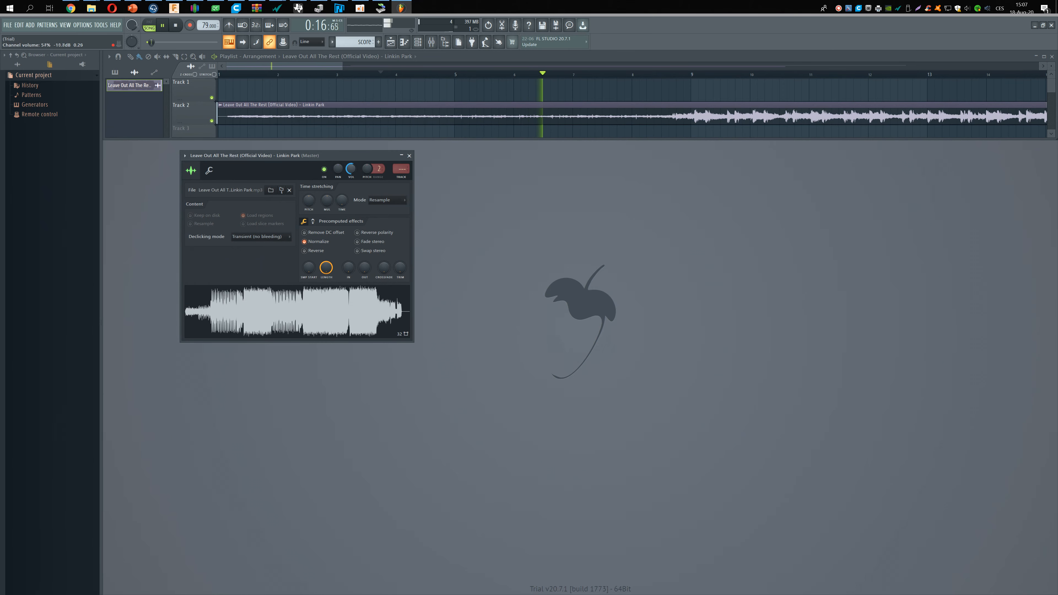
left_click_drag(319, 68, 359, 67)
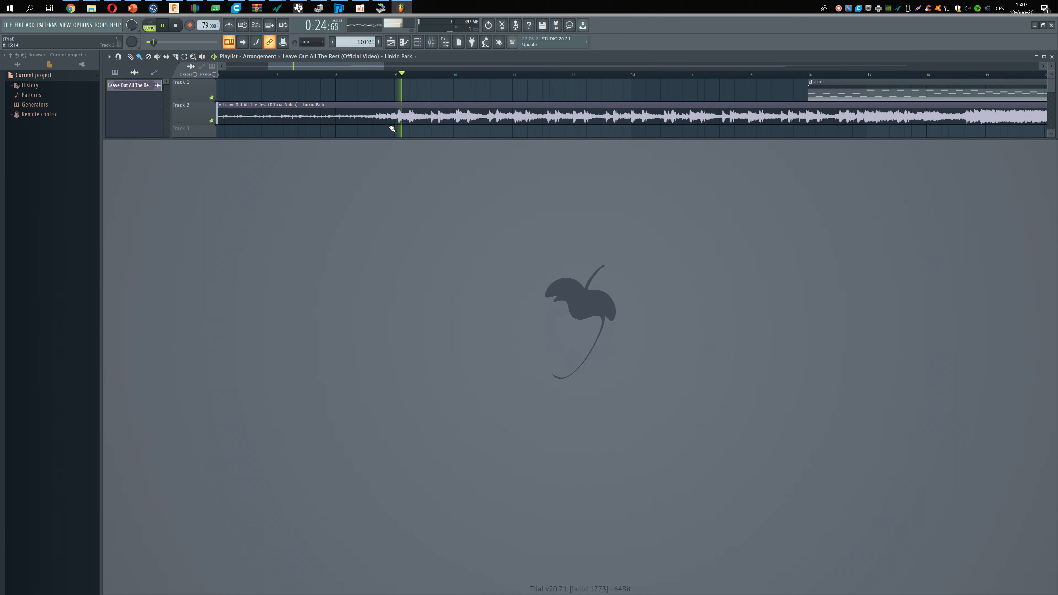
Set the tempo to 80 and play the score alone, with its clip back at the start and the audio clip at about bar 10
left_click_drag(382, 111, 914, 115)
left_click_drag(865, 89, 228, 95)
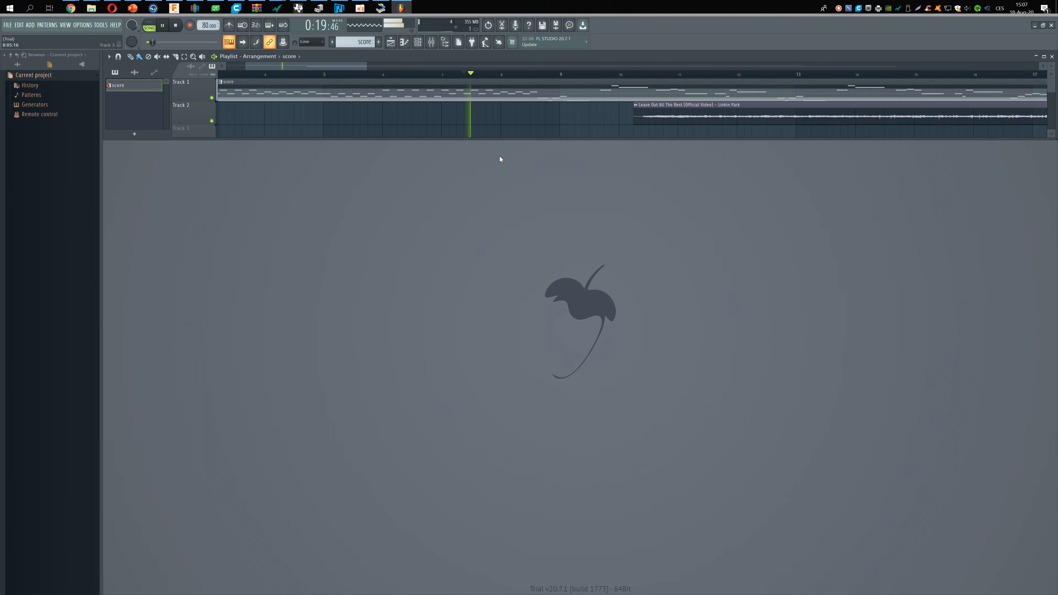
left_click_drag(327, 65, 344, 69)
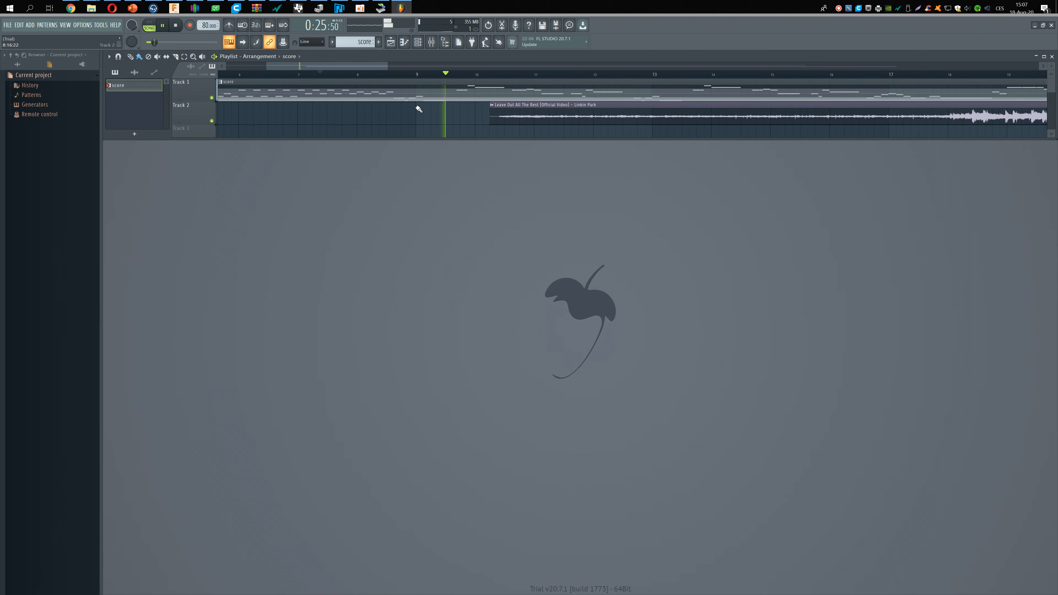
scroll(417, 107, "down", 3)
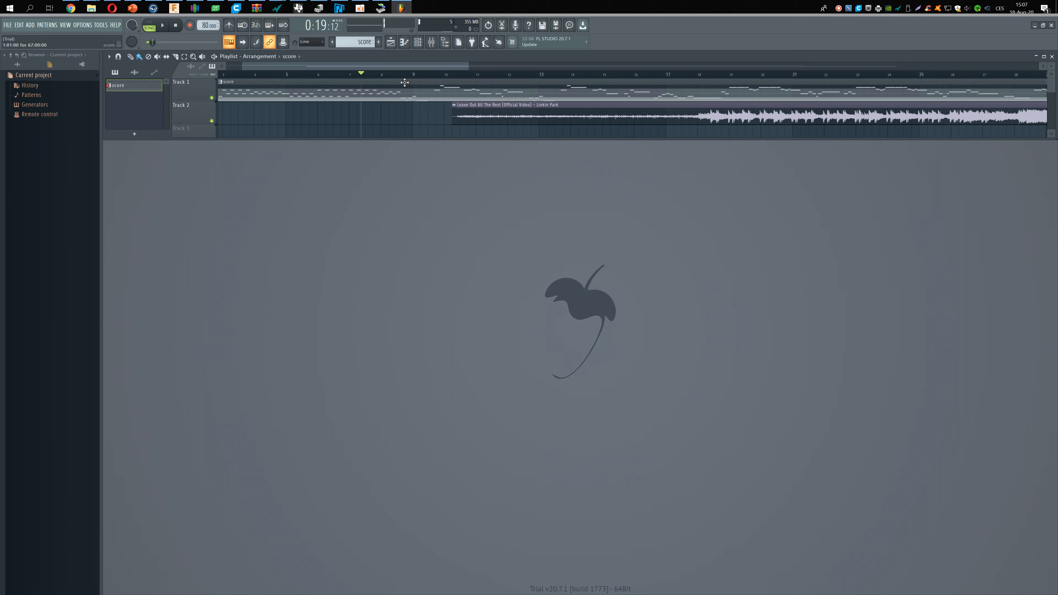
Align the audio clip and the score clip at the start of the playlist and play both together
left_click_drag(489, 105, 34, 110)
left_click_drag(356, 105, 227, 109)
left_click_drag(271, 82, 227, 82)
scroll(489, 110, "up", 2)
scroll(489, 109, "up", 2)
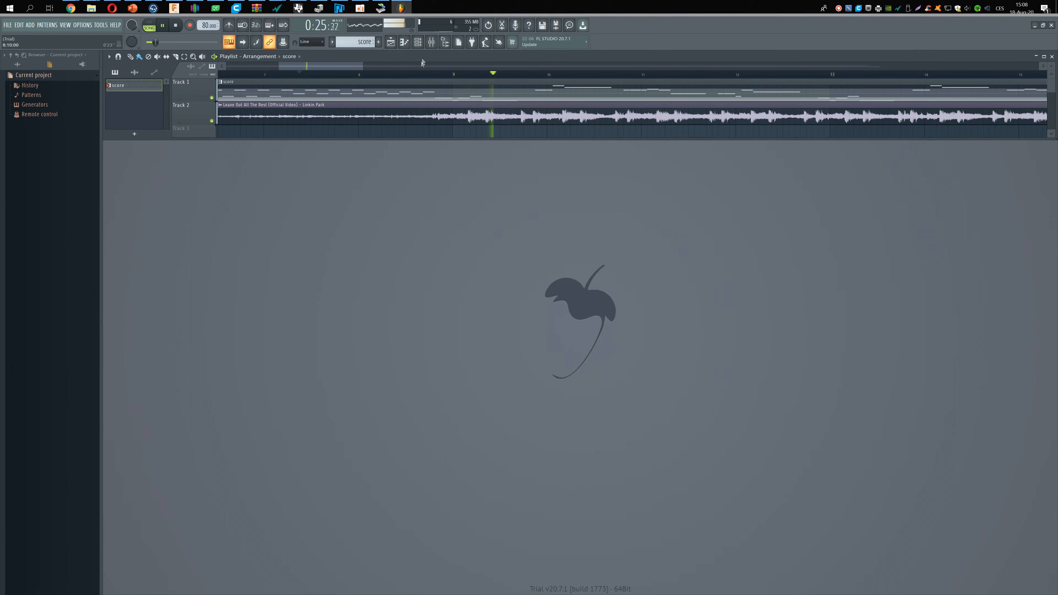
Open the piano roll for Channel #1 and compare its melody notes with the original audio during playback from about bar 11 to bar 14
left_click(404, 43)
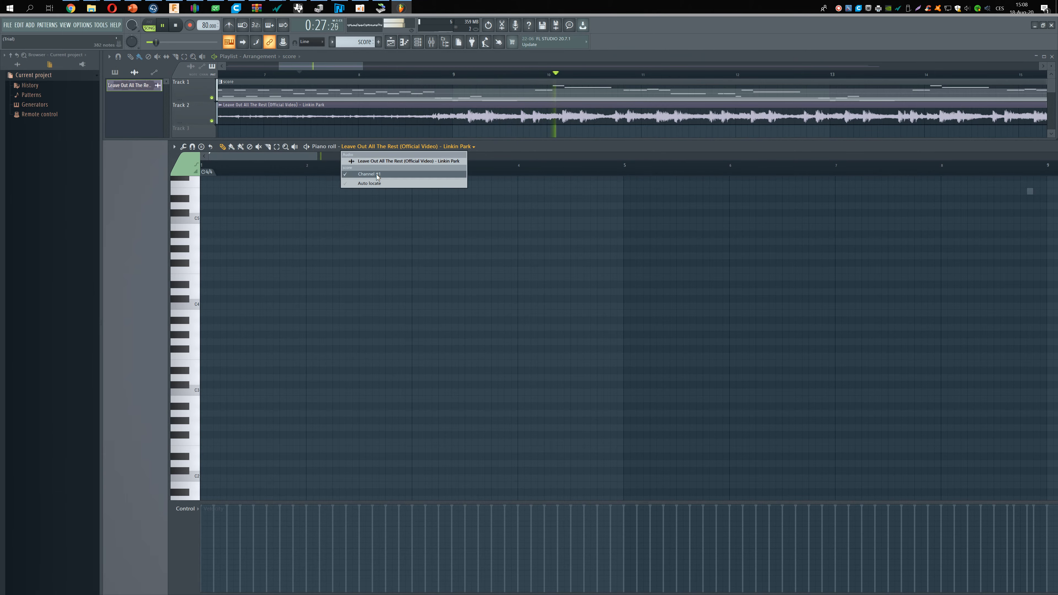
left_click(377, 175)
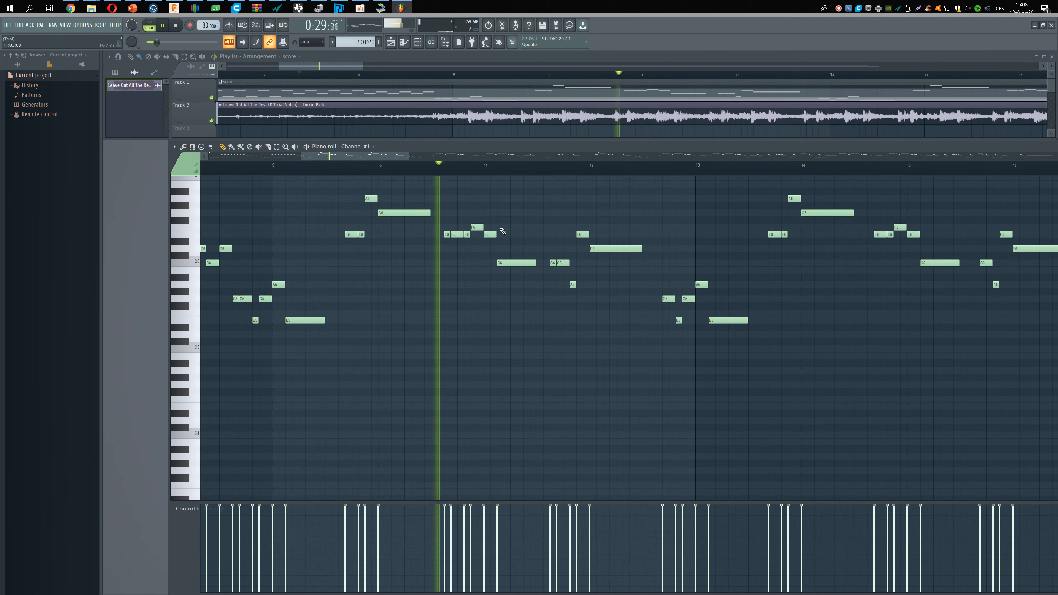
scroll(502, 231, "up", 2)
scroll(400, 176, "down", 1)
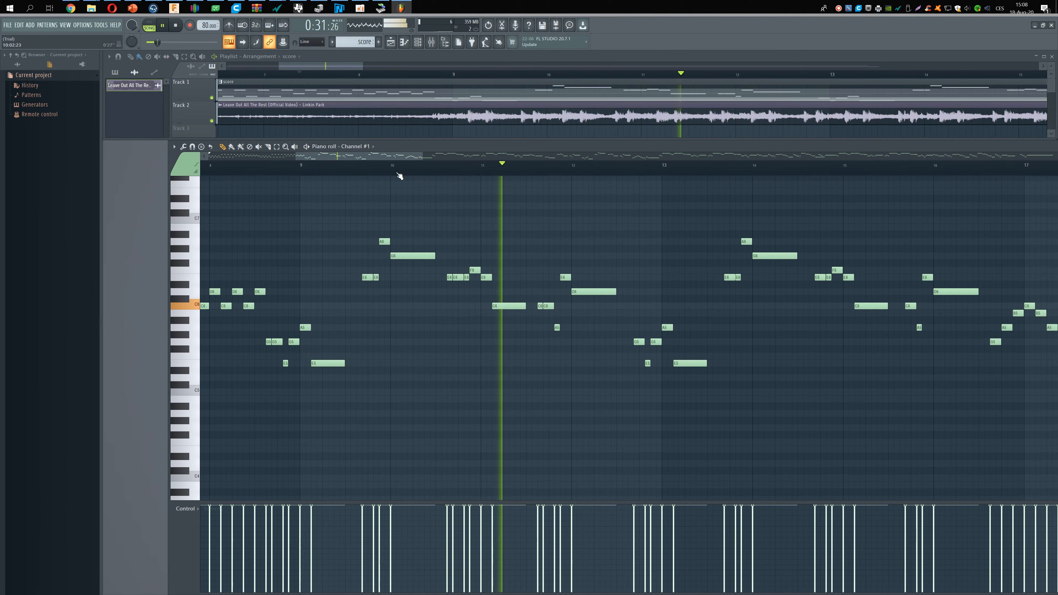
left_click_drag(396, 157, 416, 159)
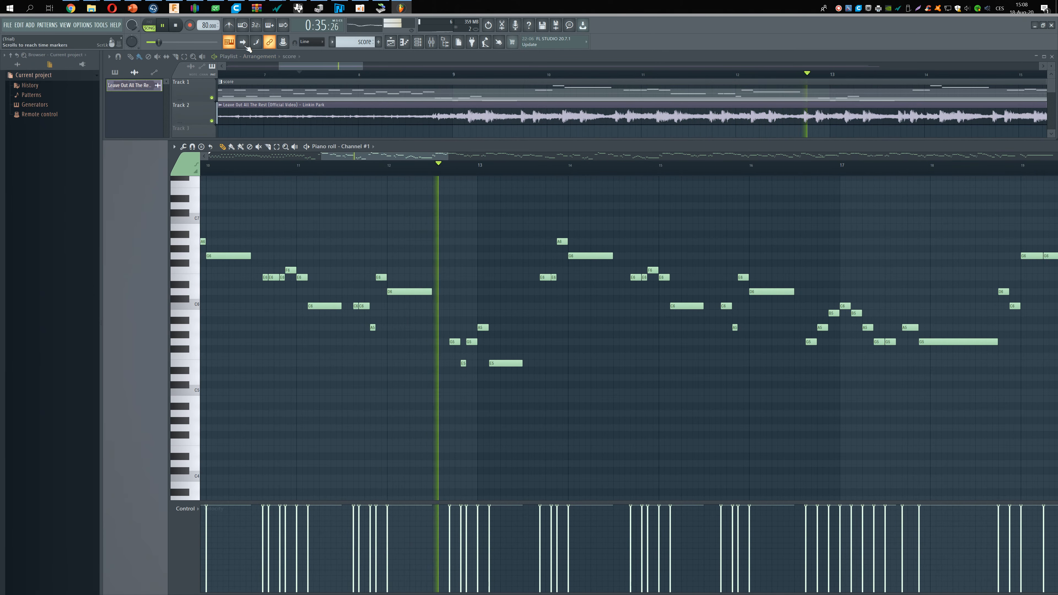
left_click_drag(402, 156, 426, 159)
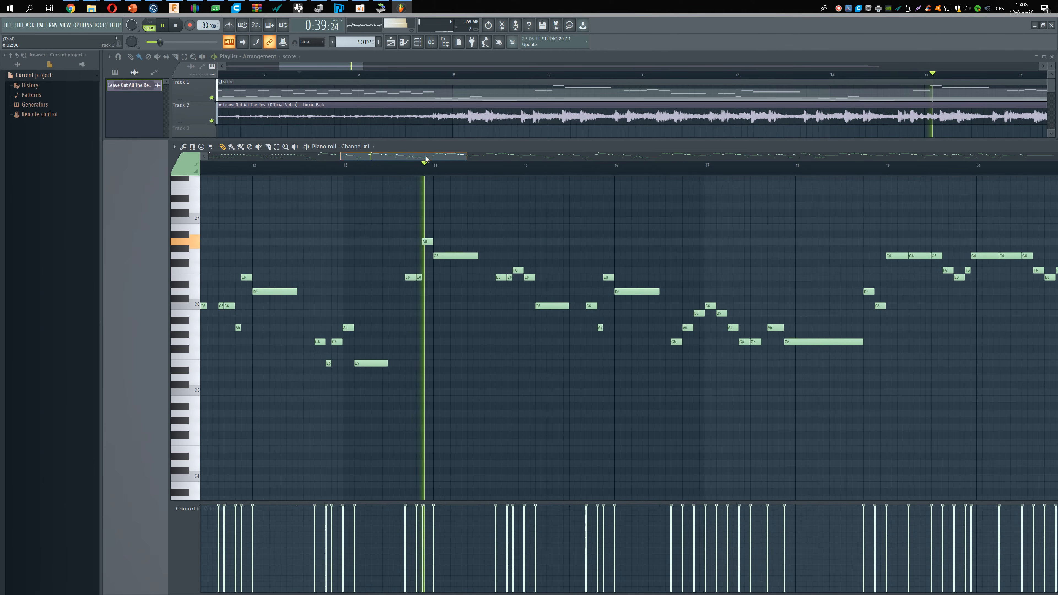
key("space")
left_click(381, 169)
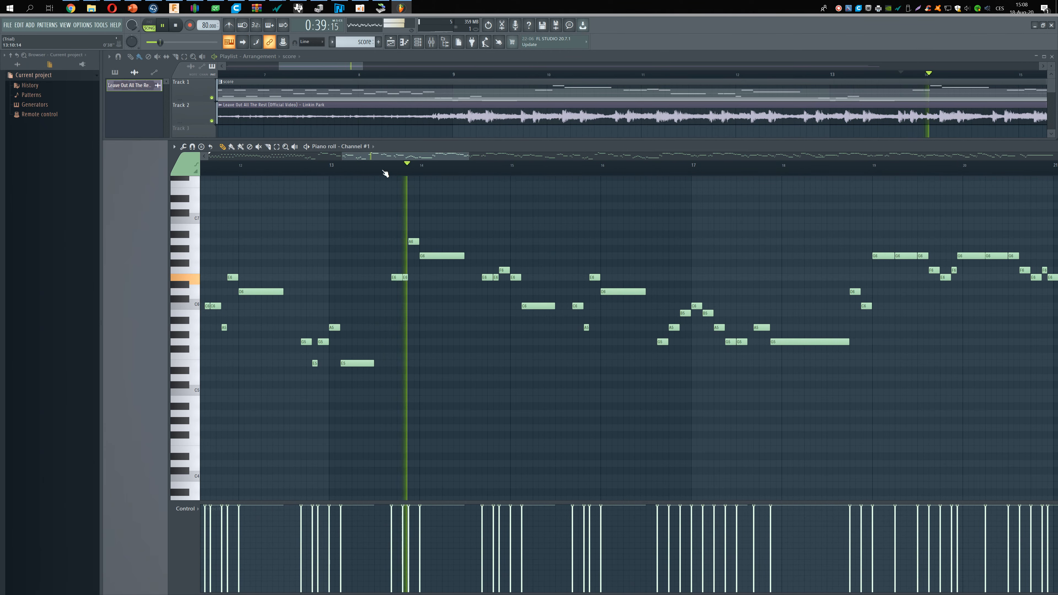
Add a short E6 note at 13:11:00 with a duration of 0:00:22, in front of bar 13's two E6 notes
key("space")
scroll(389, 231, "up", 5, "ctrl")
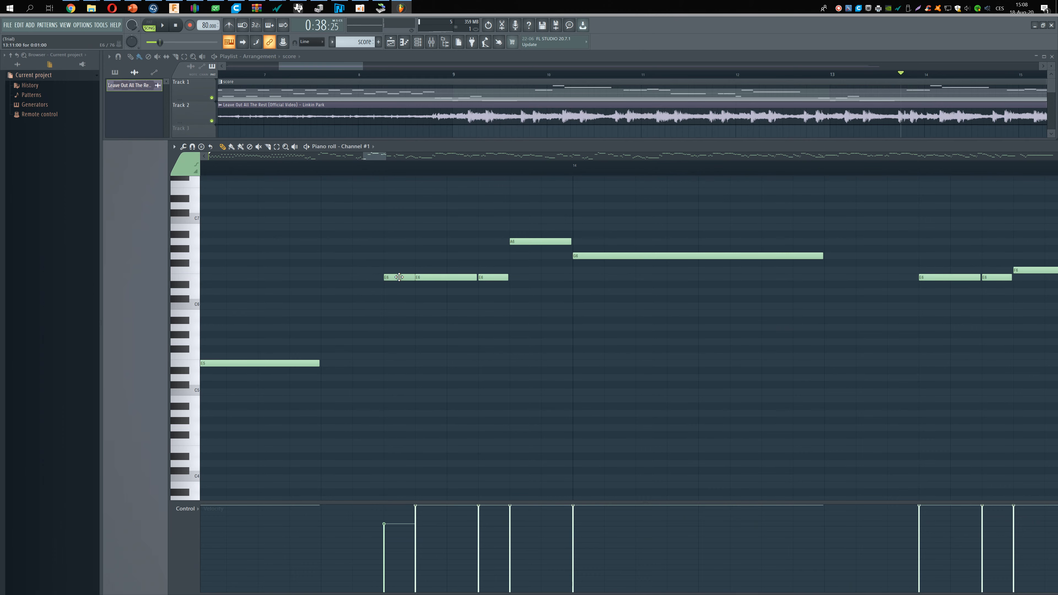
double_click(399, 277)
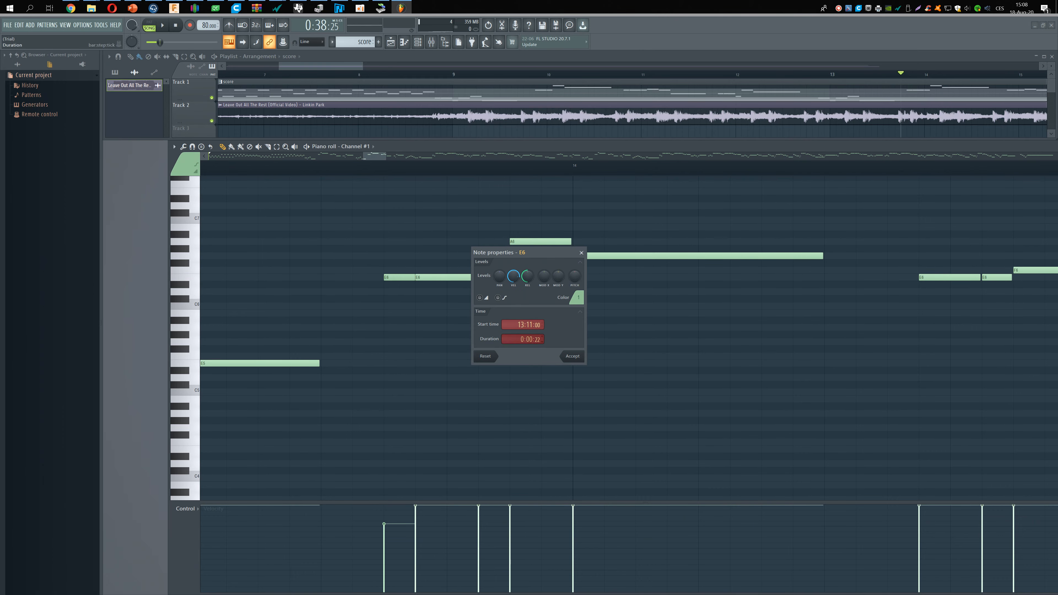
left_click(573, 356)
Continue the playback check to bar 17 and add a short G5 note between the second G5 and the A5 there
key("space")
scroll(410, 227, "down", 1, "ctrl")
left_click_drag(379, 157, 410, 163)
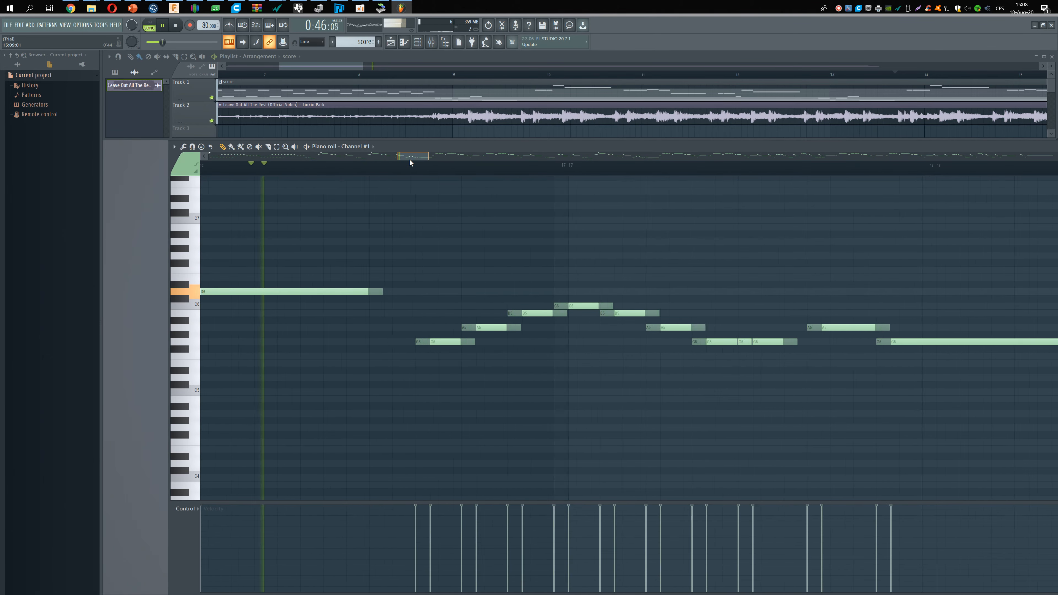
left_click_drag(412, 161, 422, 164)
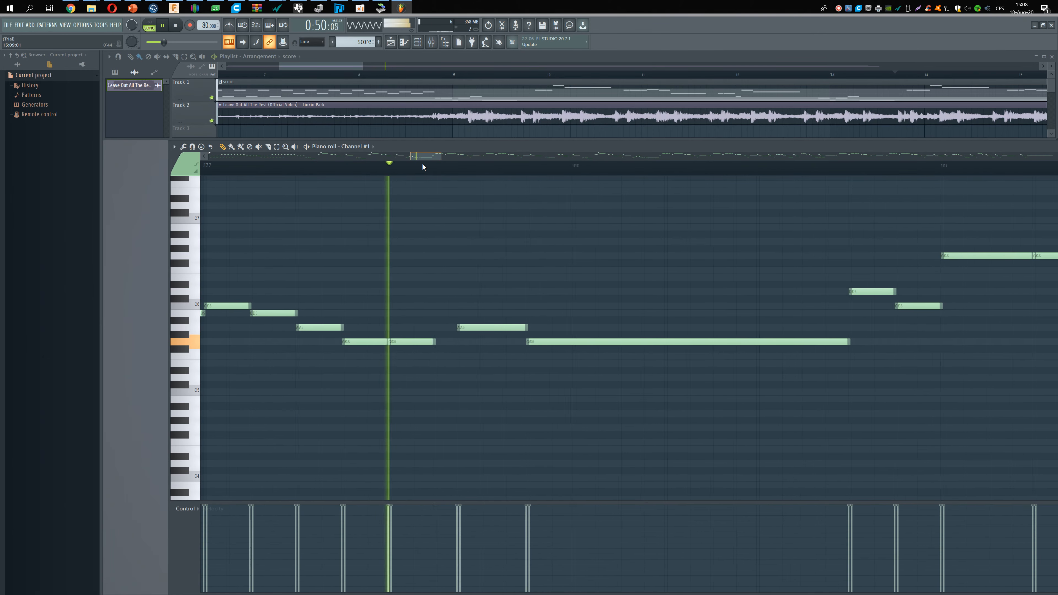
key("space")
scroll(421, 328, "up", 2)
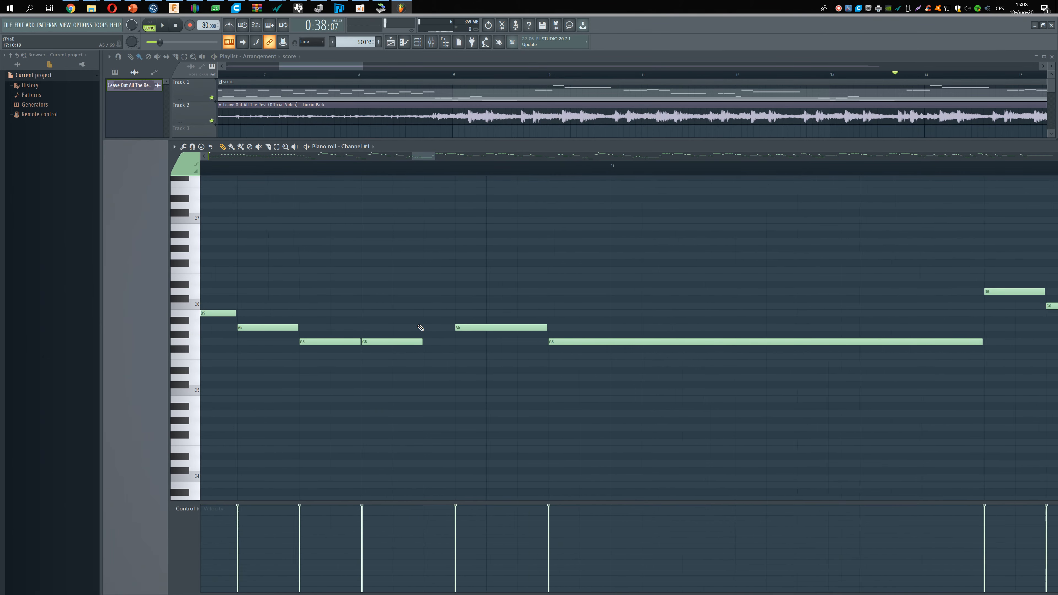
scroll(421, 329, "up", 1)
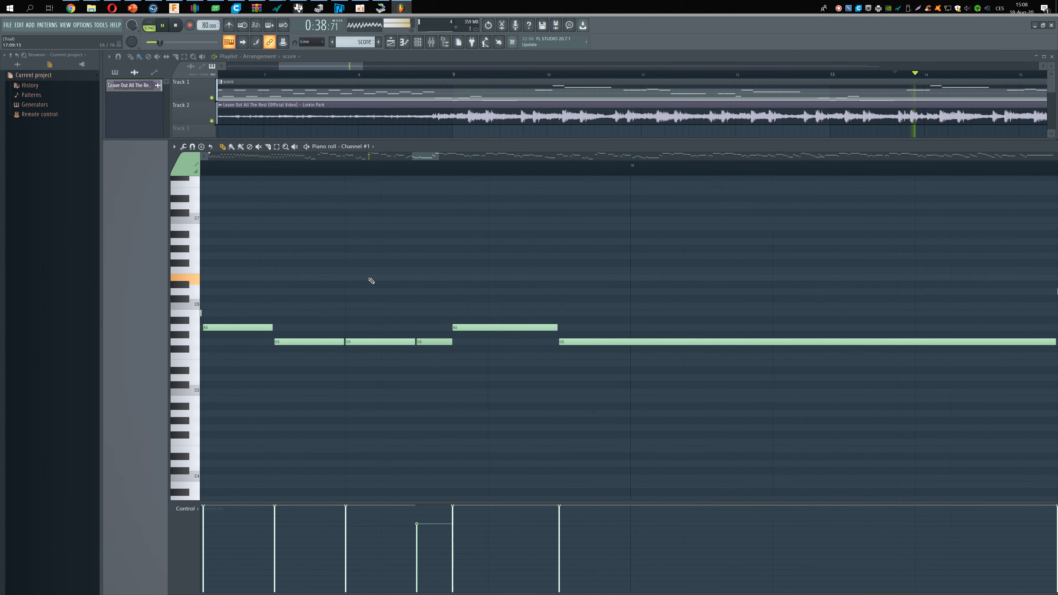
Compare the melody notes with the original audio during playback from about bar 13 to bar 19
scroll(369, 279, "down", 2)
left_click_drag(433, 158, 397, 157)
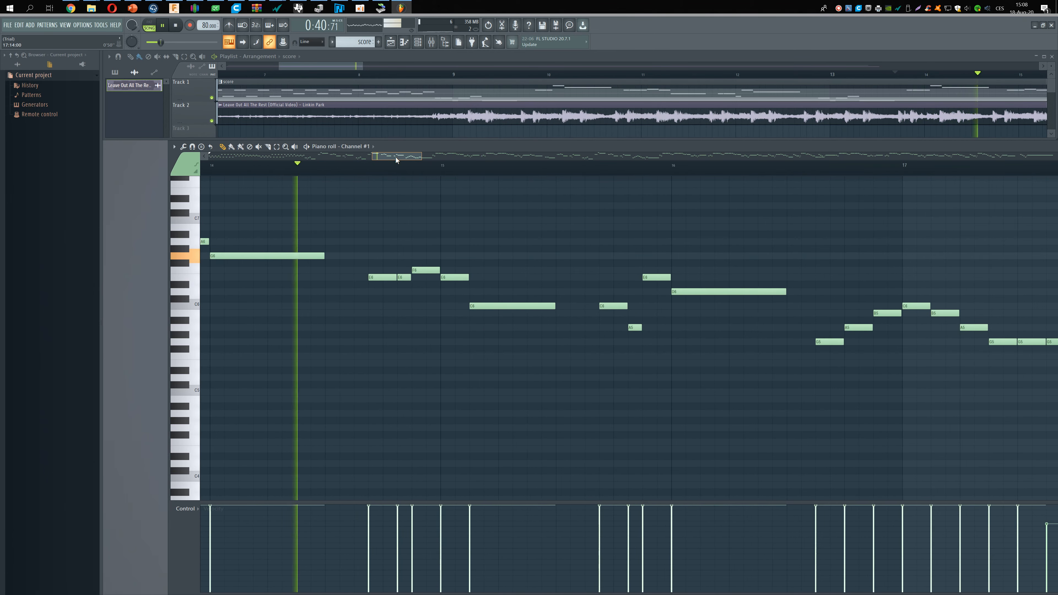
key("space")
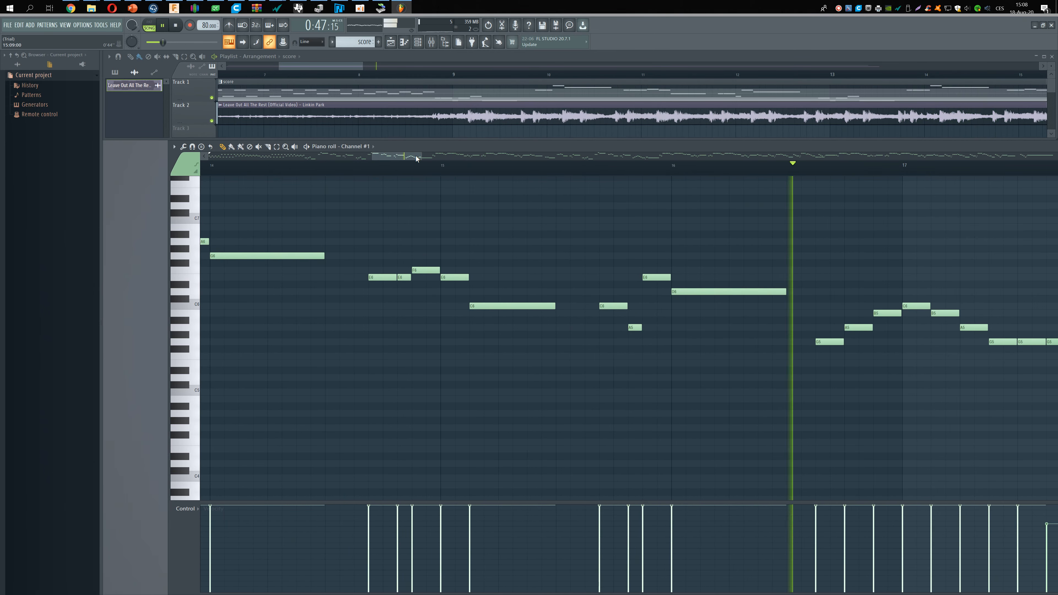
left_click_drag(416, 156, 462, 159)
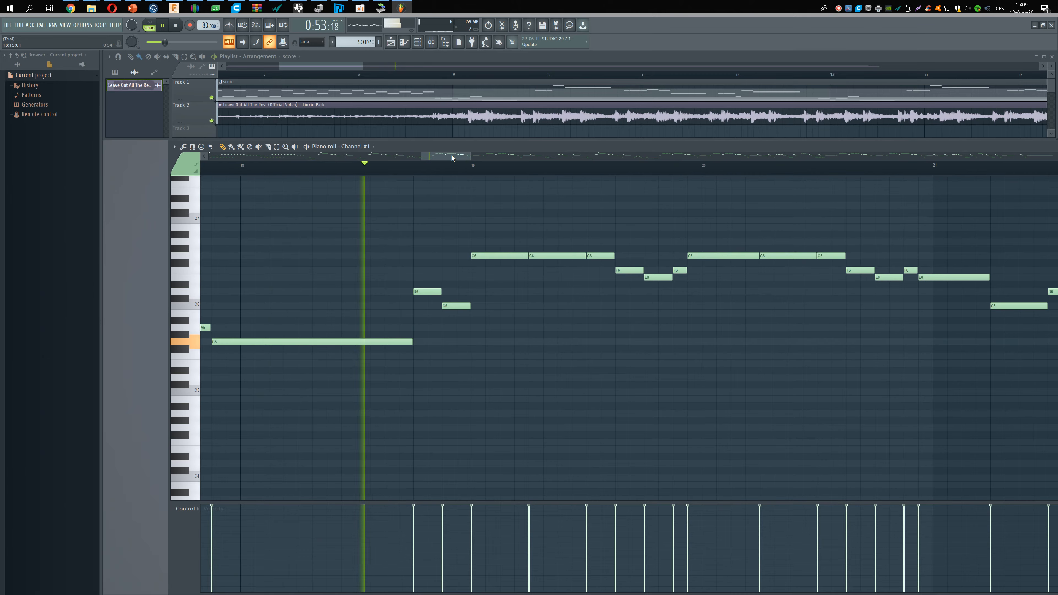
left_click_drag(451, 156, 457, 155)
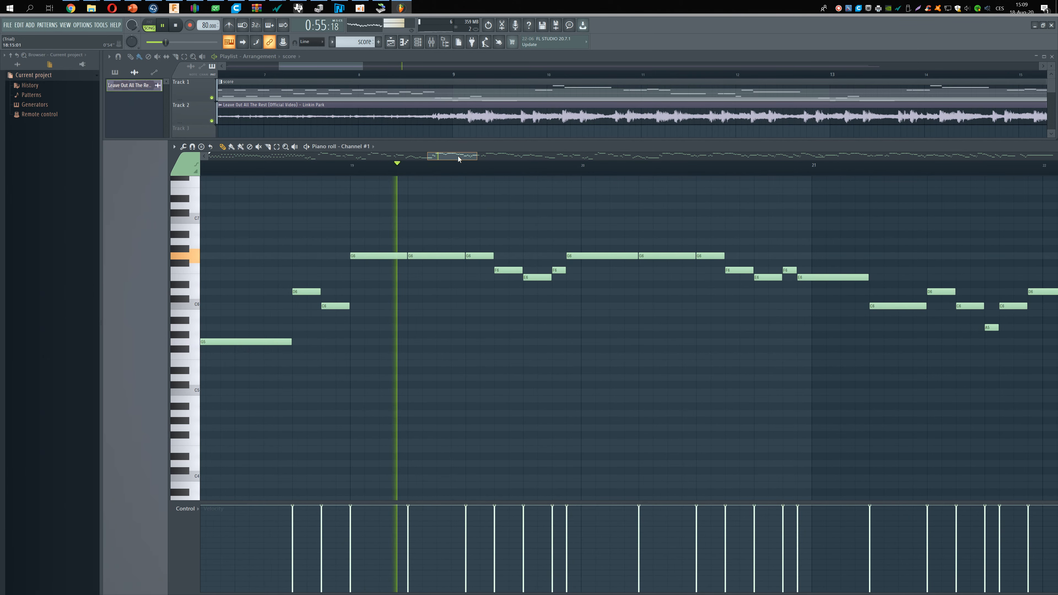
Check the audio clip's channel settings and compare the melody with the original audio from about bar 19 to bar 32
double_click(456, 107)
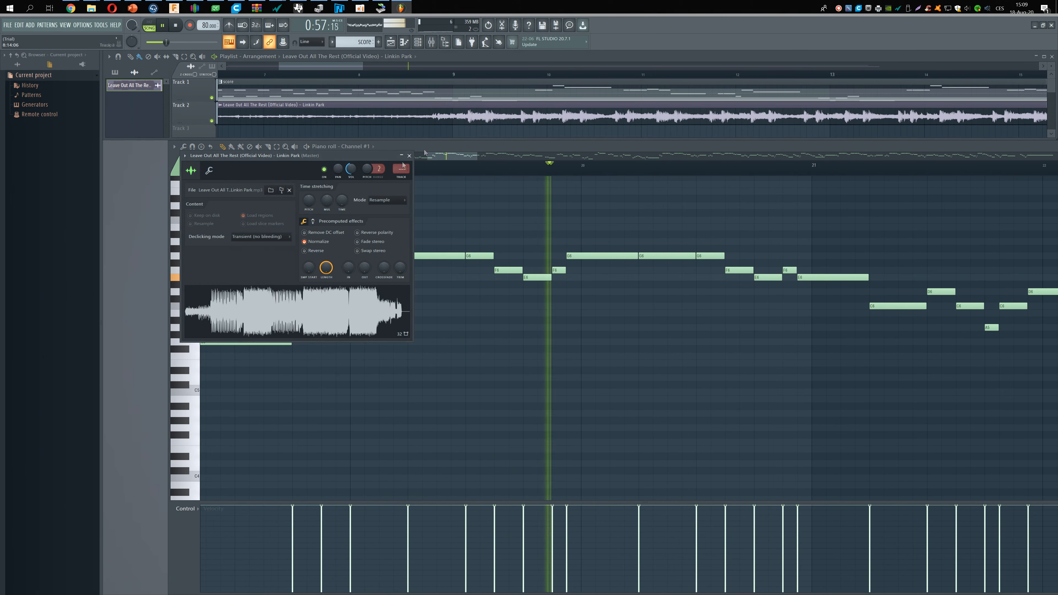
left_click(409, 155)
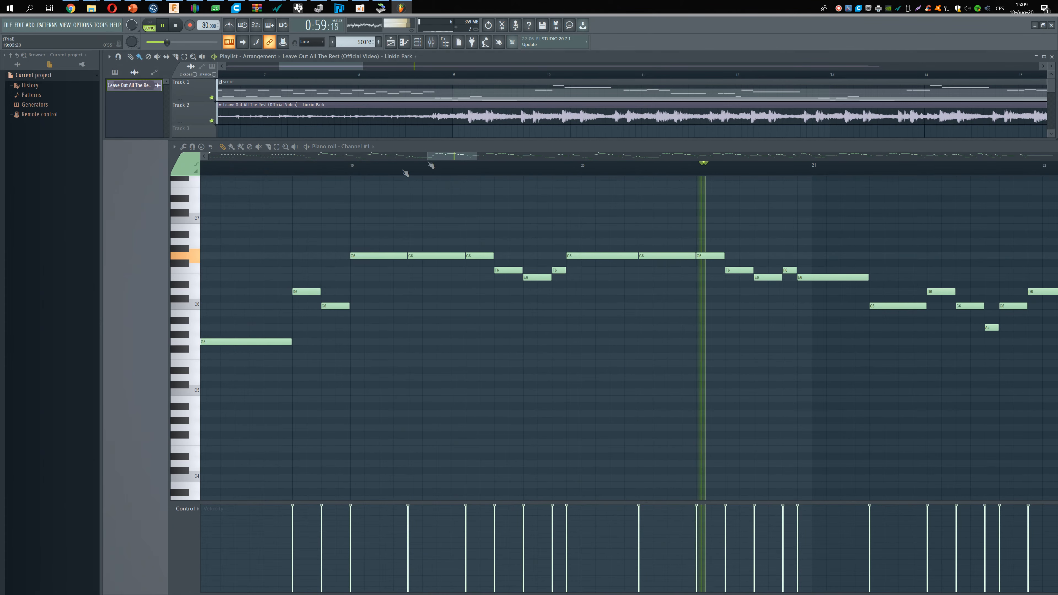
left_click_drag(458, 157, 498, 161)
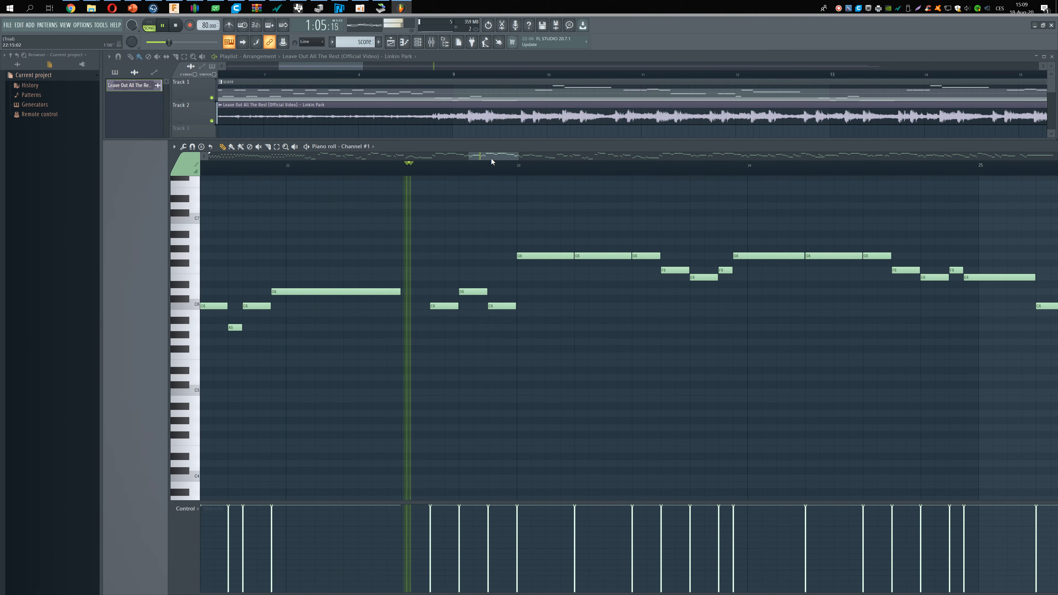
left_click_drag(491, 158, 554, 160)
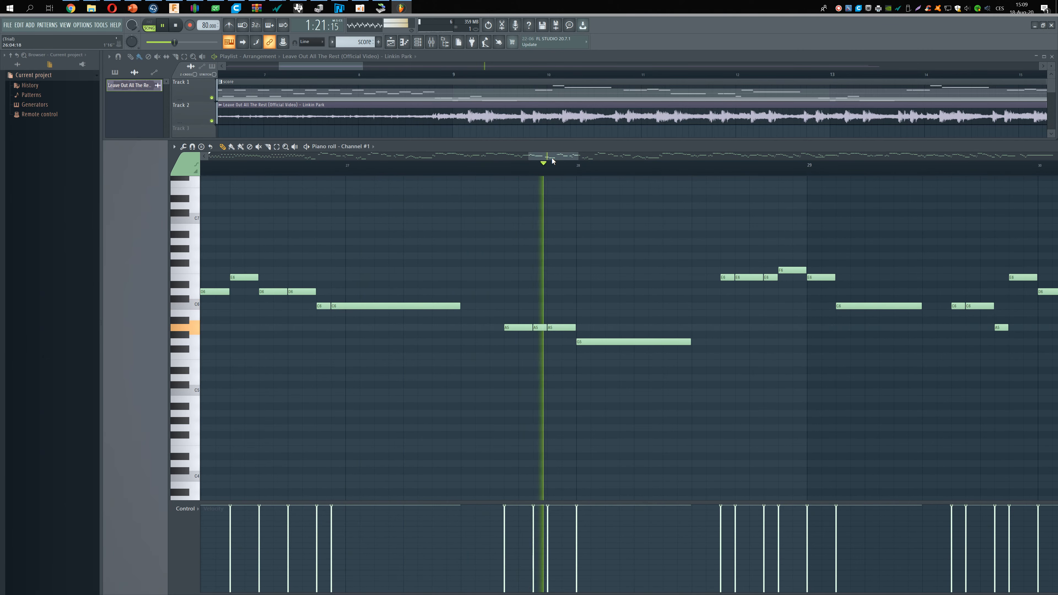
left_click_drag(552, 158, 614, 156)
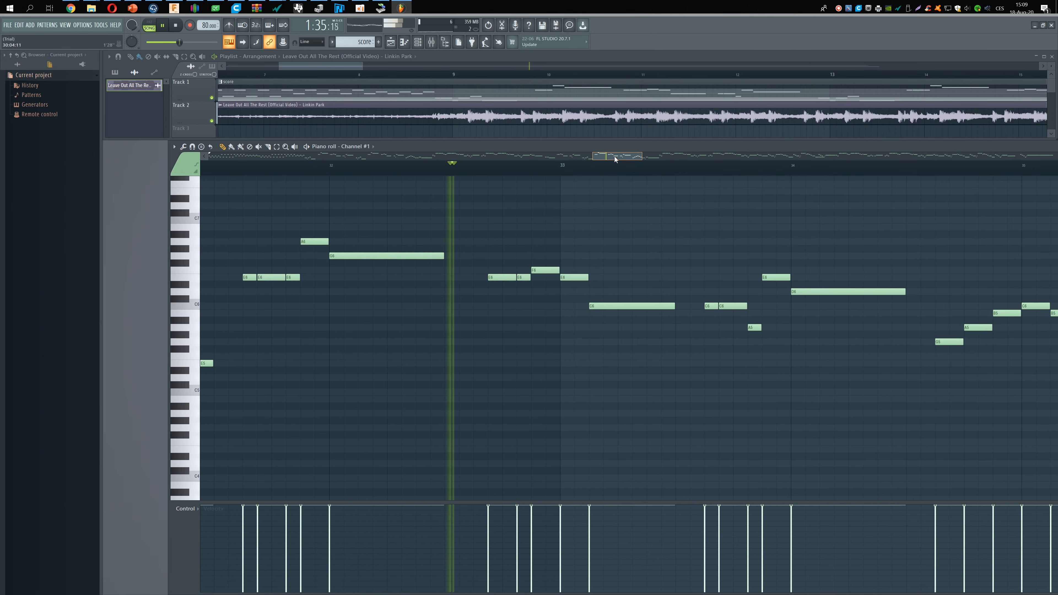
Add a short E6 note at 32:11:00 with a duration of 0:00:22, directly before bar 32's two E6 notes
key("space")
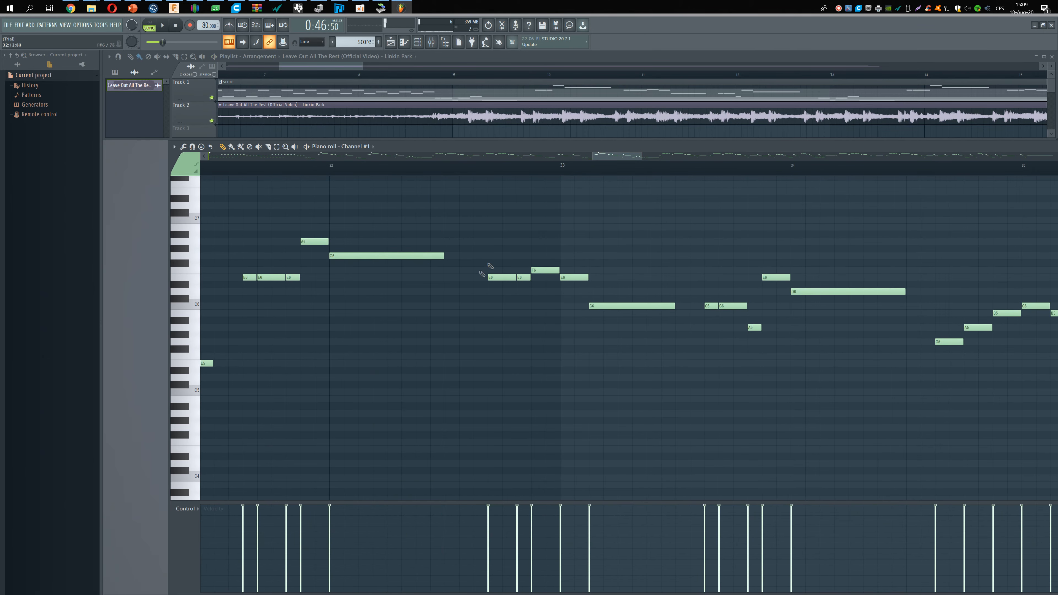
scroll(475, 277, "up", 2)
left_click(478, 277)
double_click(481, 277)
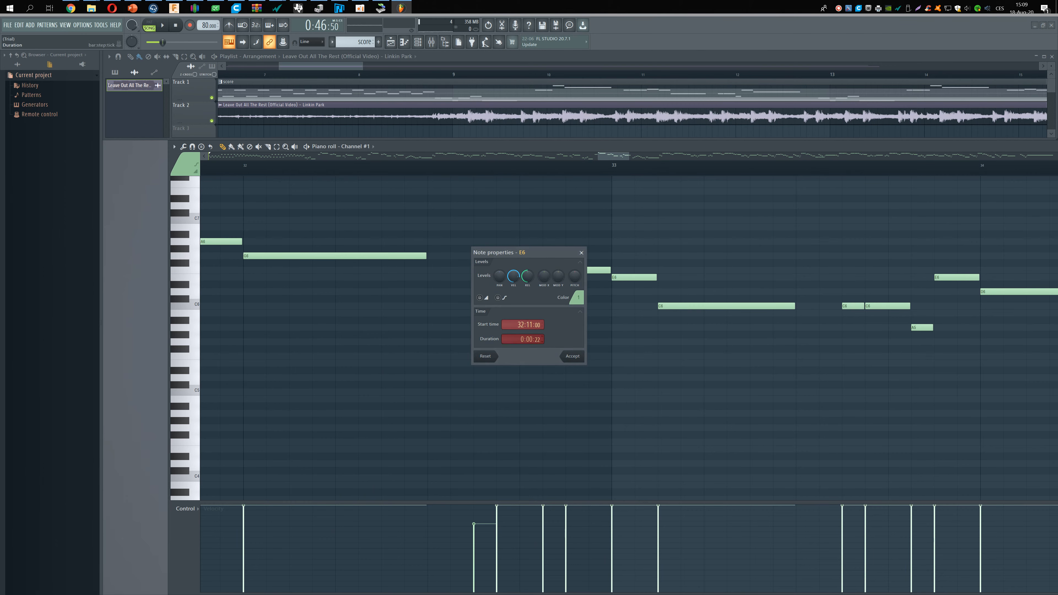
left_click(577, 358)
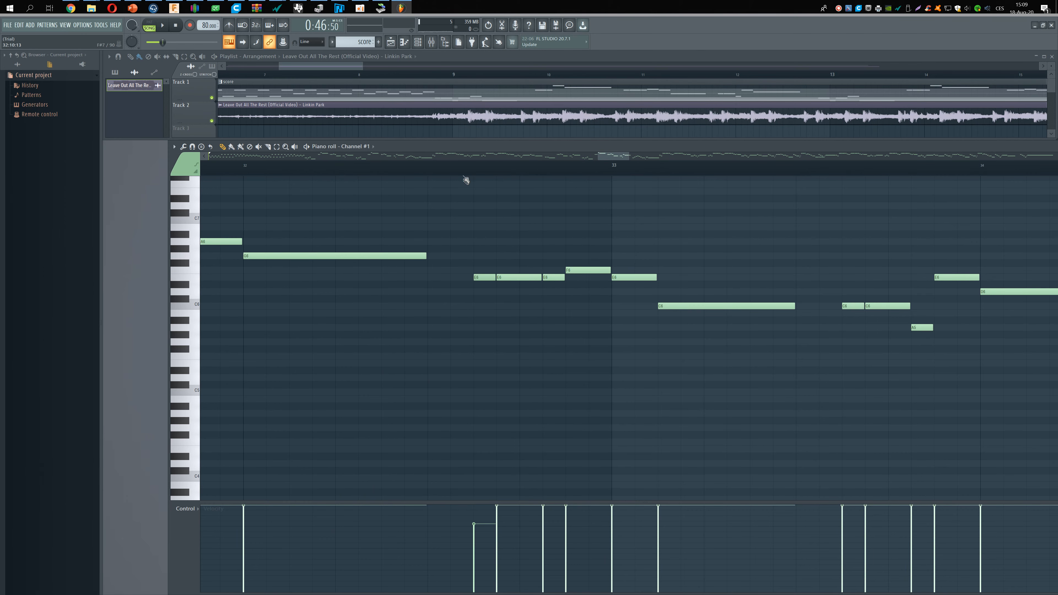
Compare the melody notes with the original audio during playback from about bar 32 to bar 47
scroll(499, 208, "down", 2)
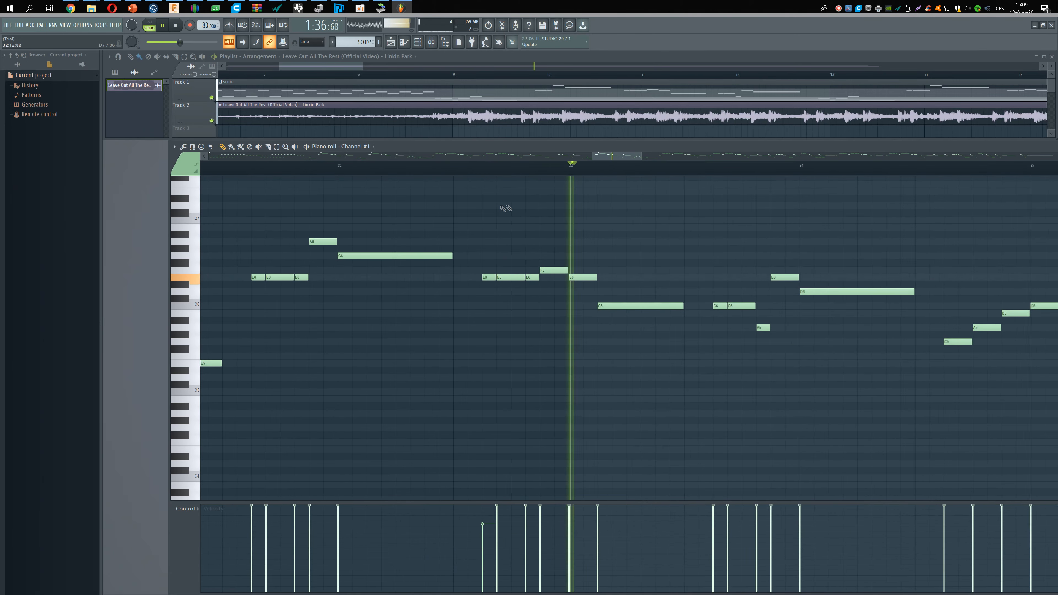
left_click_drag(614, 160, 643, 158)
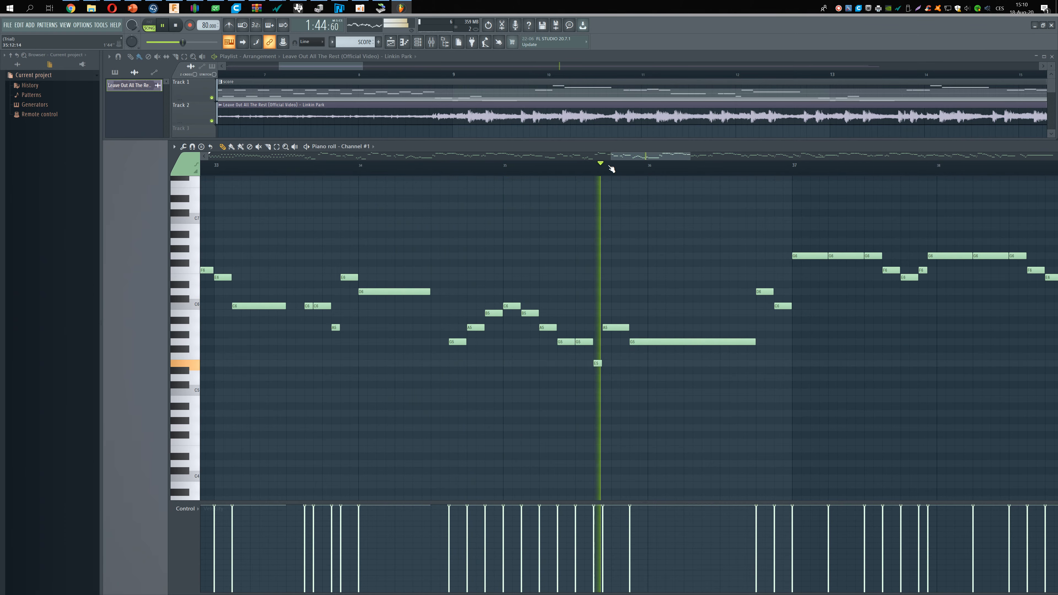
left_click_drag(632, 159, 676, 161)
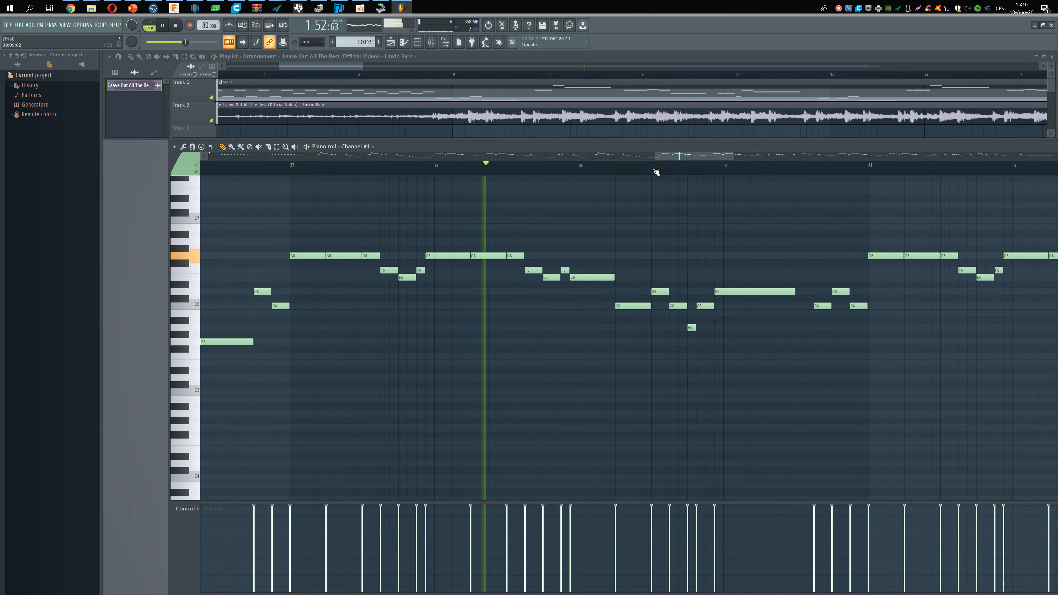
left_click_drag(695, 157, 729, 157)
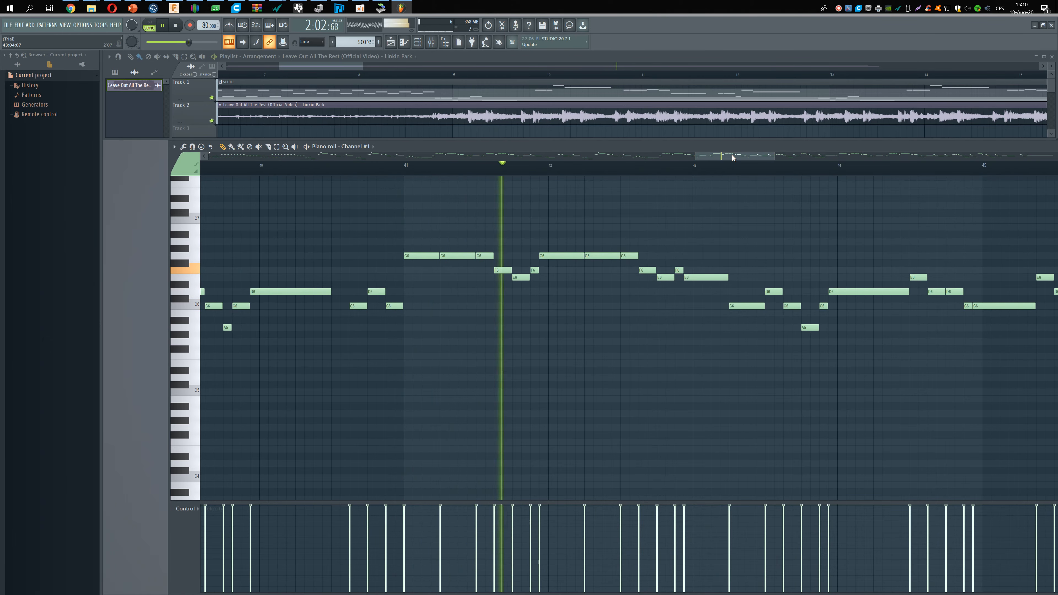
left_click_drag(731, 154, 751, 157)
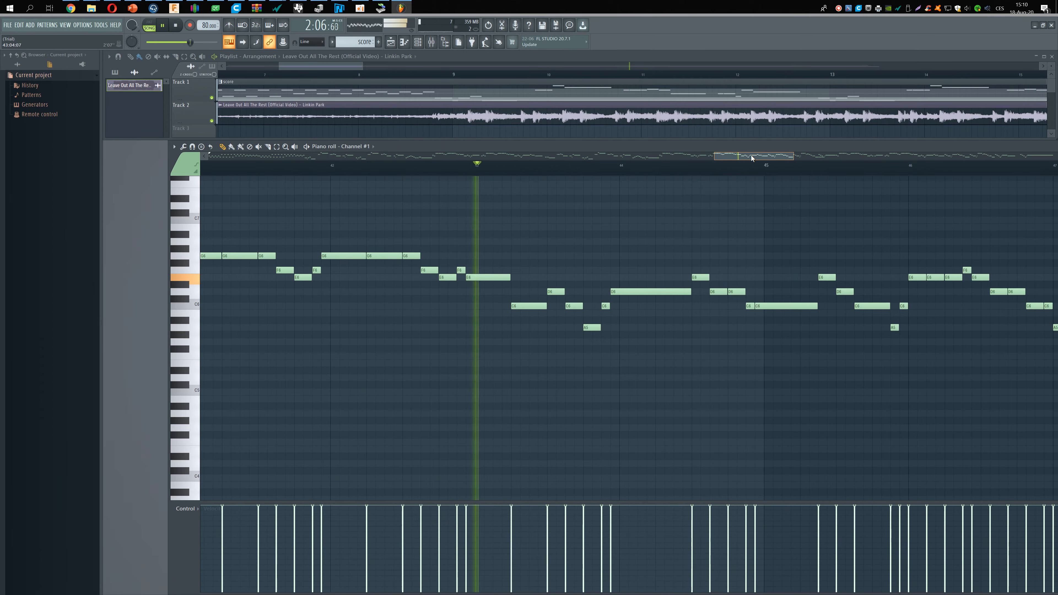
left_click_drag(752, 158, 797, 161)
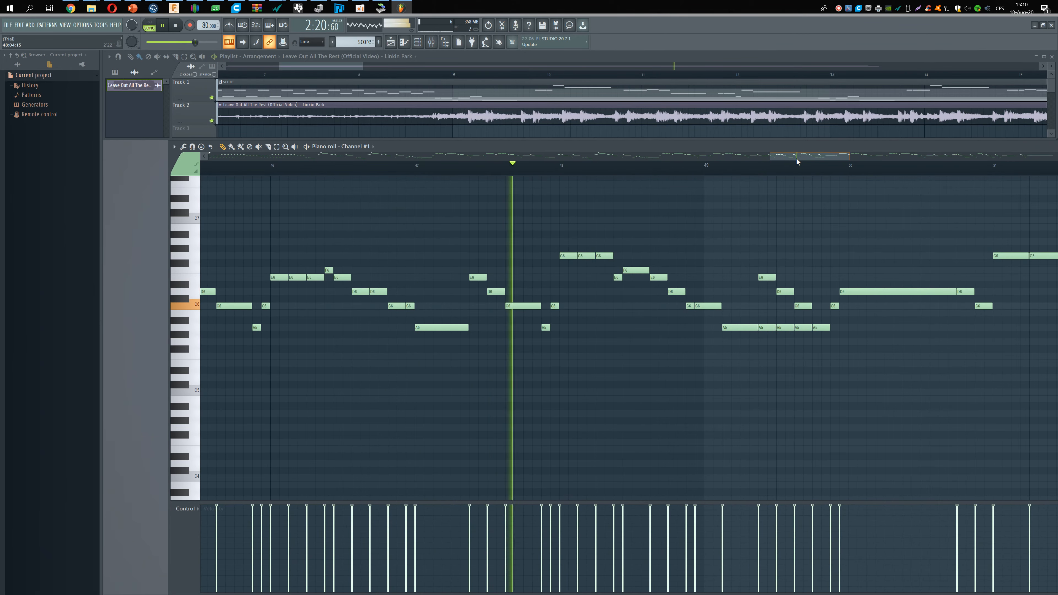
Remove the second D6 in bar 45 and extend the following long C6 one step earlier to meet the first D6
key("space")
left_click_drag(798, 158, 766, 160)
scroll(611, 222, "up", 2)
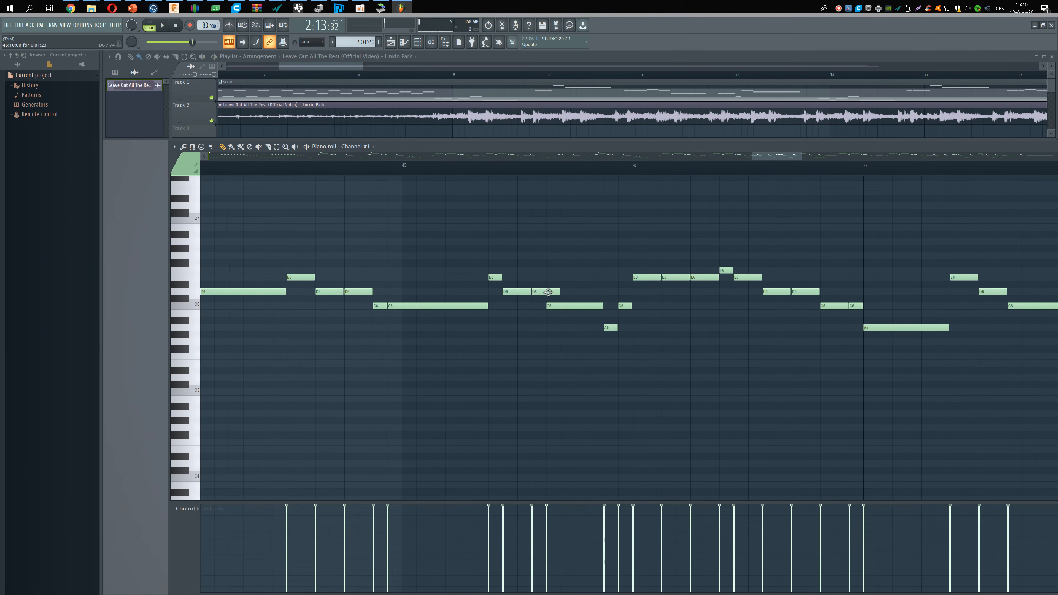
key("space")
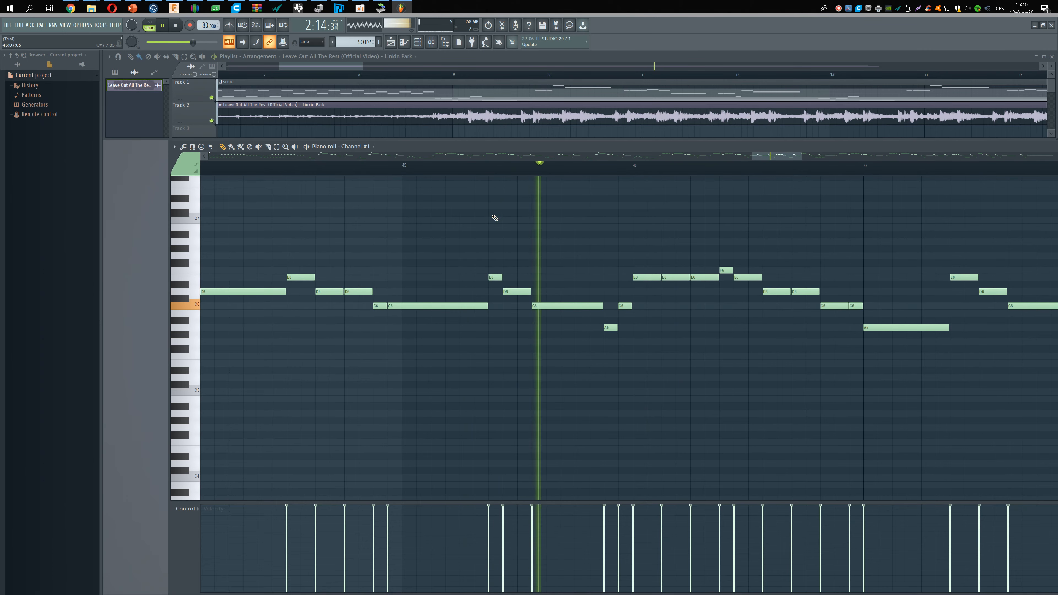
Shorten the E6 in bar 47 to one step, move the D6 one step earlier and extend the following C6 back to it
scroll(542, 232, "down", 1)
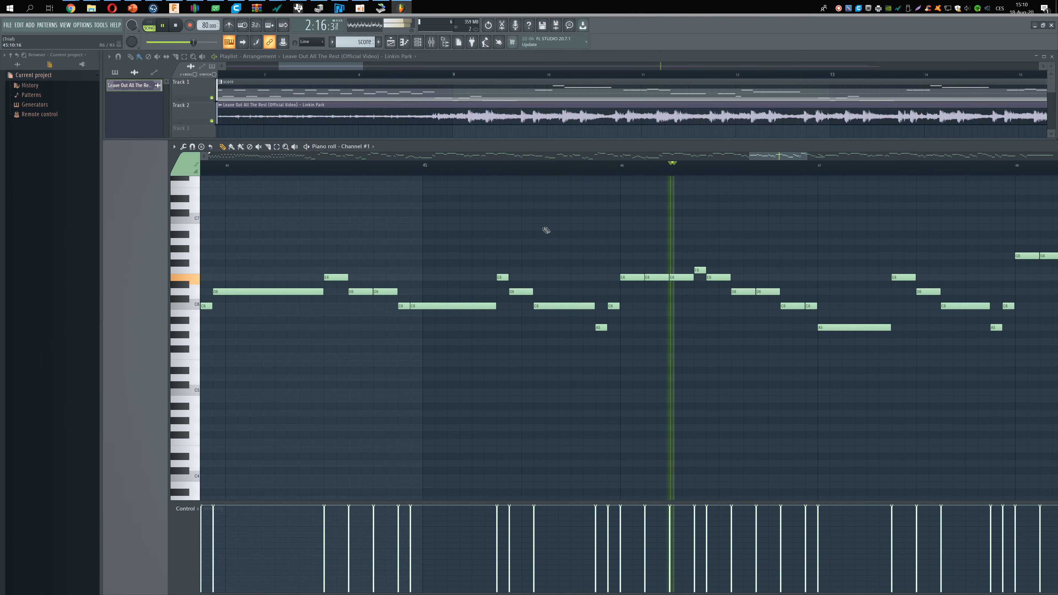
left_click_drag(783, 158, 801, 161)
key("space")
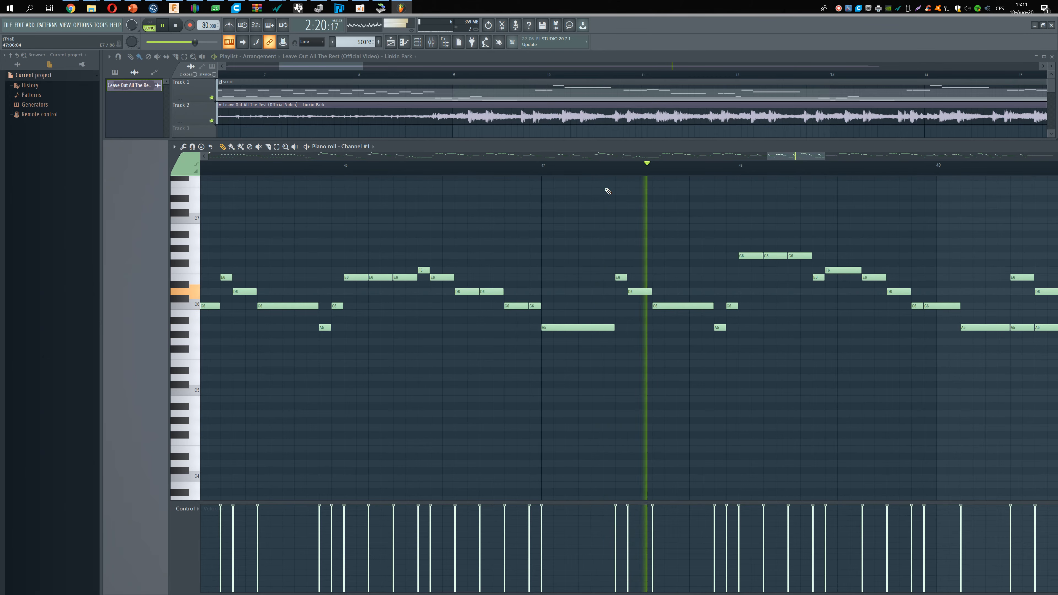
Shorten the F6 in bar 48, shift the following E6, D6 and short C6 one step earlier, and extend the long C6 to meet them
left_click_drag(788, 156, 819, 159)
scroll(409, 260, "up", 2, "ctrl")
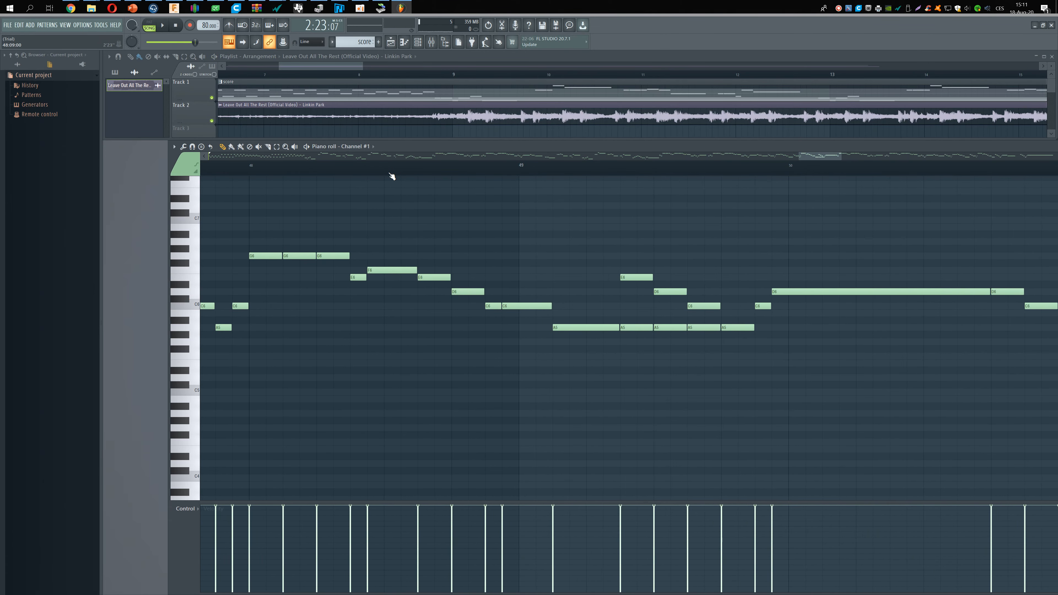
key("space")
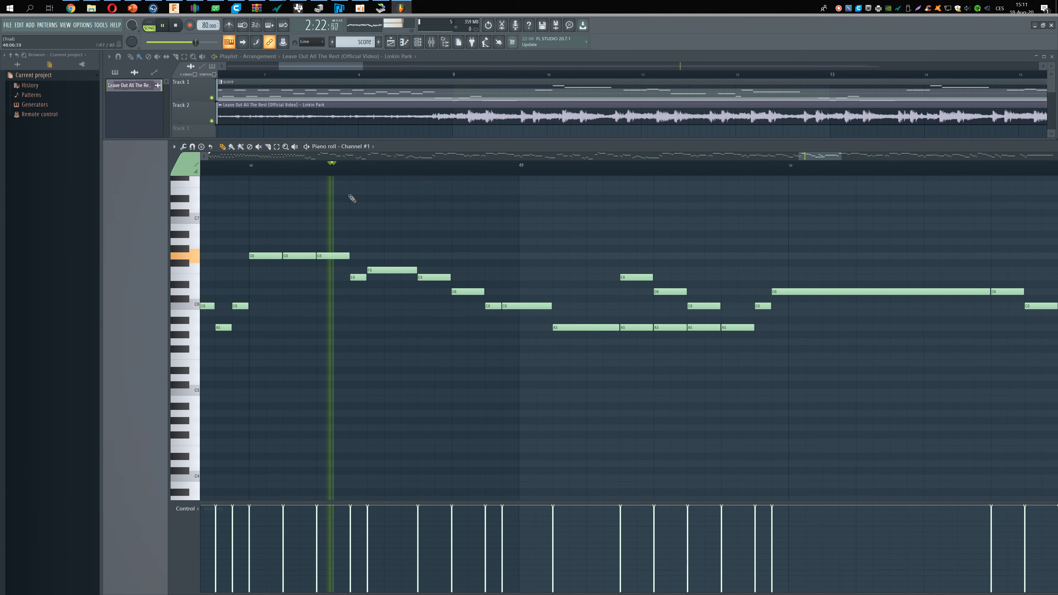
key("space")
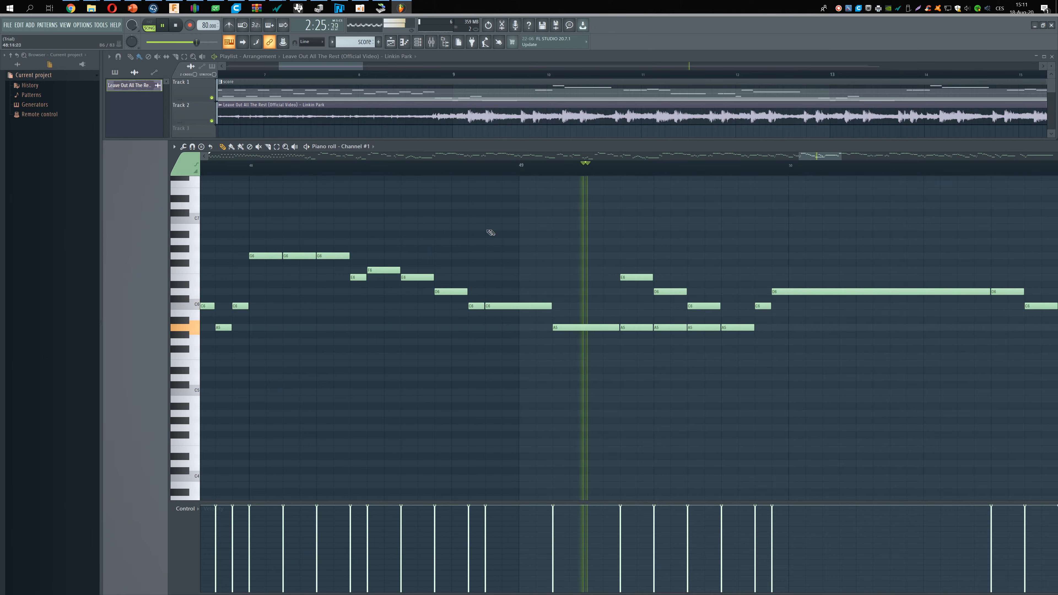
Delete the three A5 notes beneath the E6, D6 and C6 in bar 49 and check the passage during playback
scroll(488, 233, "down", 1)
key("space")
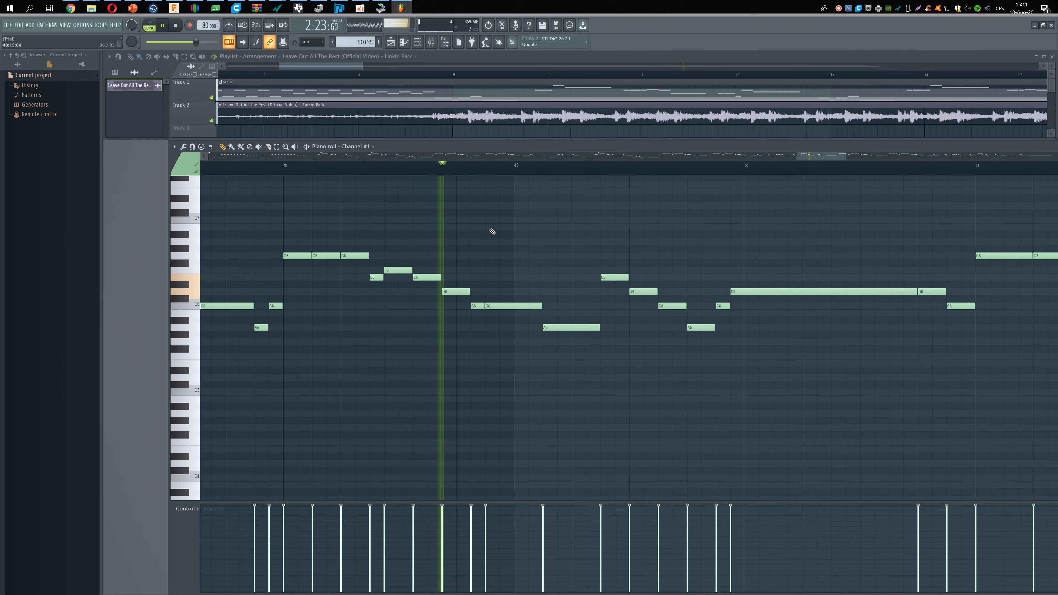
left_click_drag(823, 156, 845, 154)
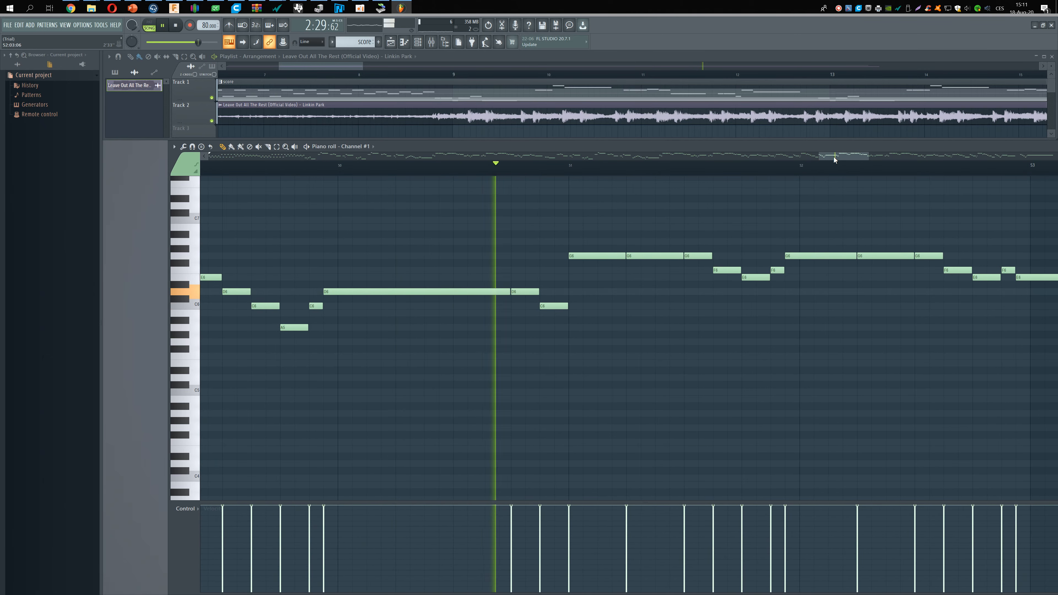
Add a short C6 note near the gap between the two C6 notes in bar 53 and open its note properties
left_click_drag(834, 159, 872, 156)
key("space")
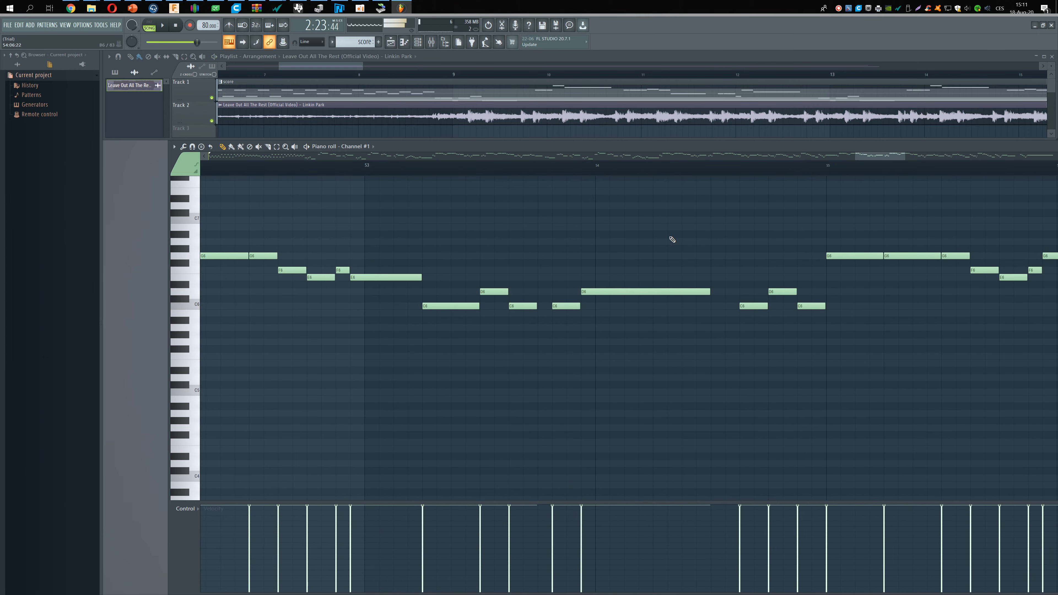
scroll(556, 293, "up", 2)
scroll(550, 295, "up", 1)
left_click(517, 305)
double_click(528, 306)
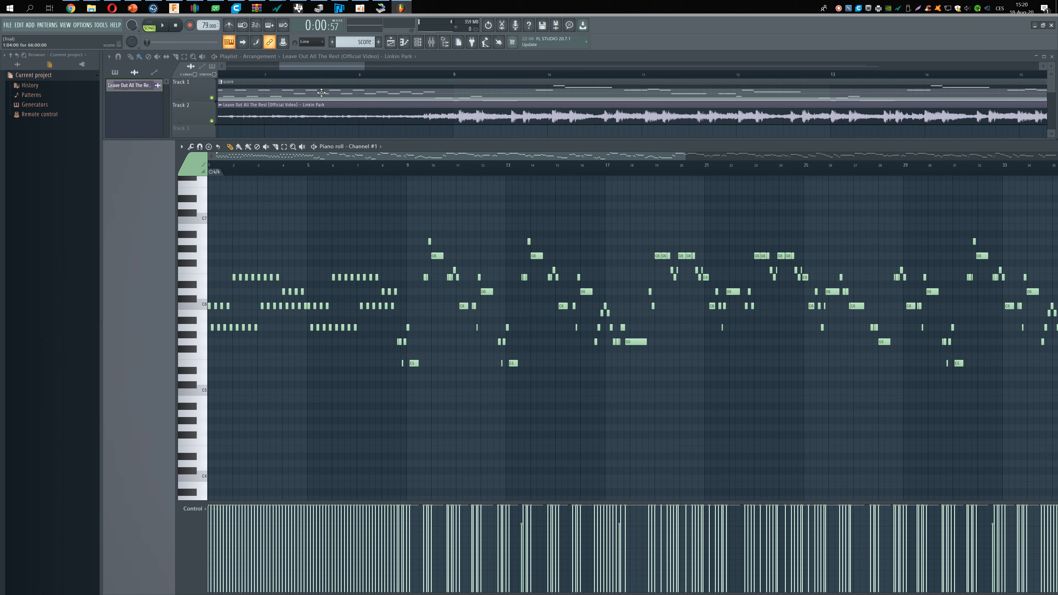
Set the tempo to 80 and the audio clip's channel volume to 40% while playing both clips from the start
key("space")
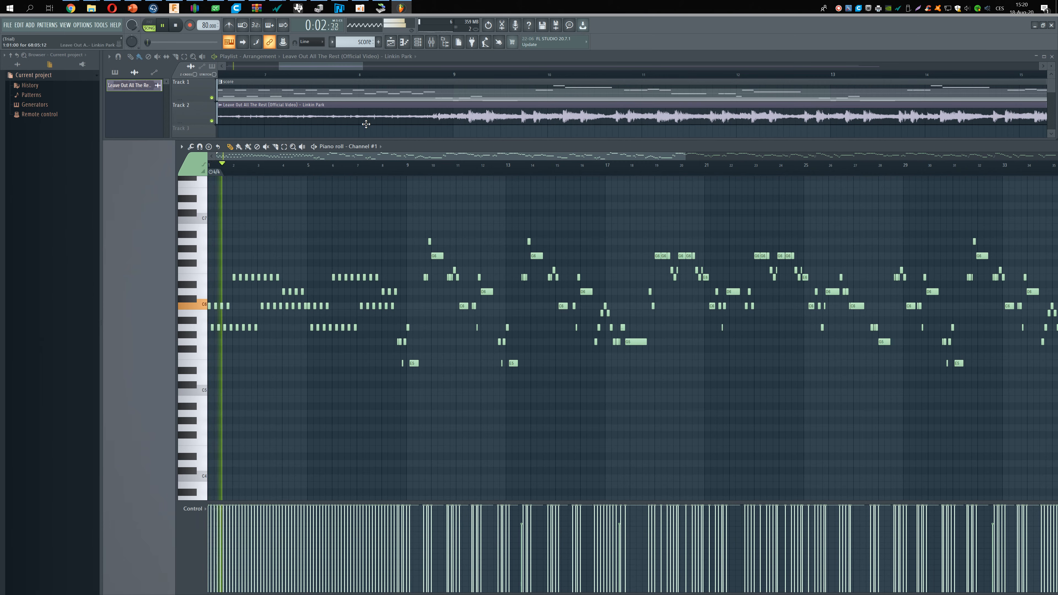
double_click(421, 106)
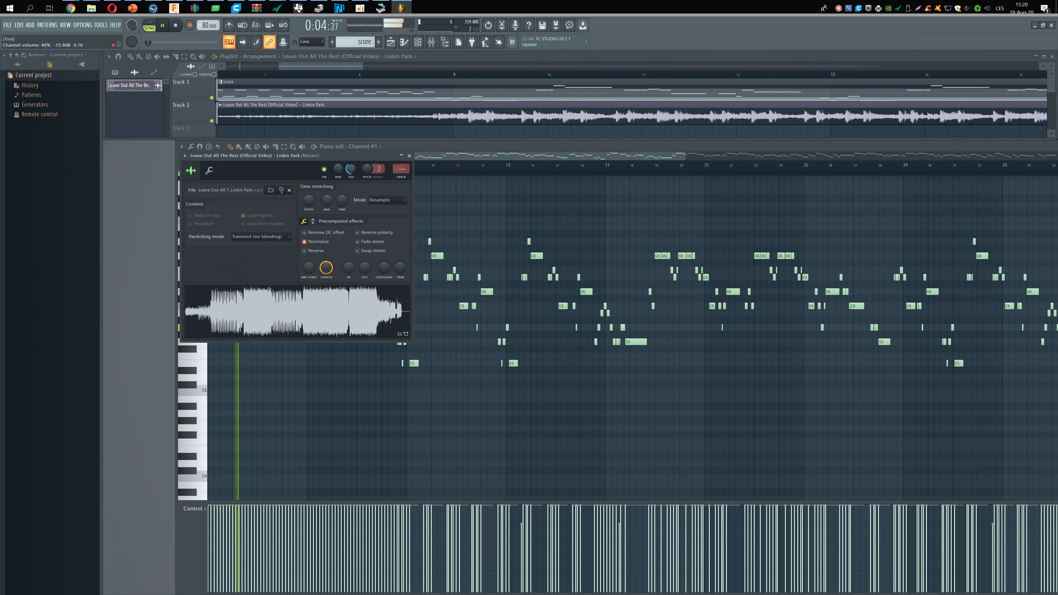
key("Escape")
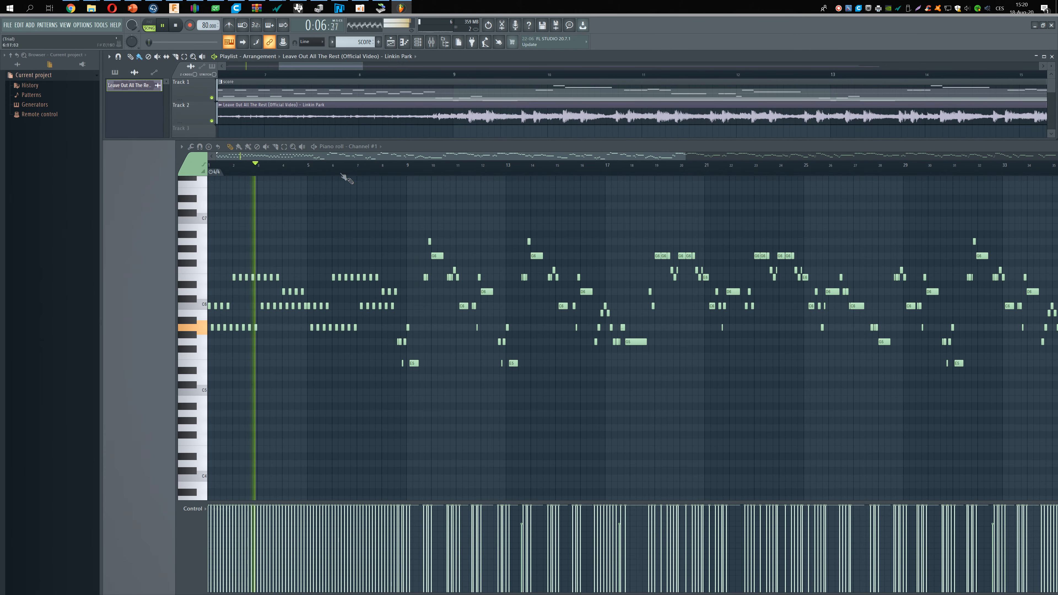
Turn on auto-scrolling and follow the opening melody notes in the piano roll during playback to about bar 4
left_click(243, 42)
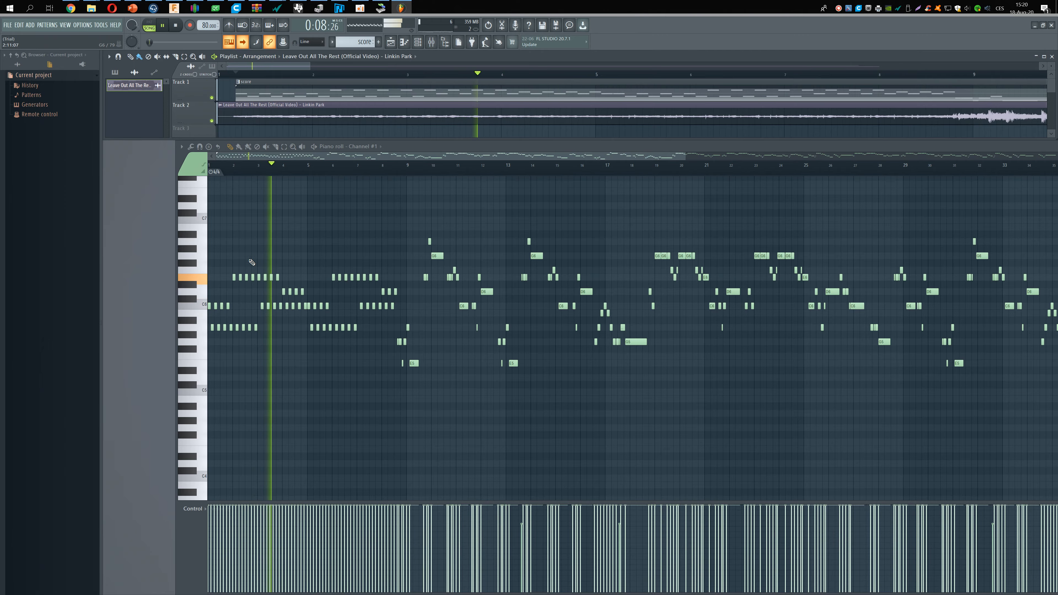
scroll(251, 261, "up", 6)
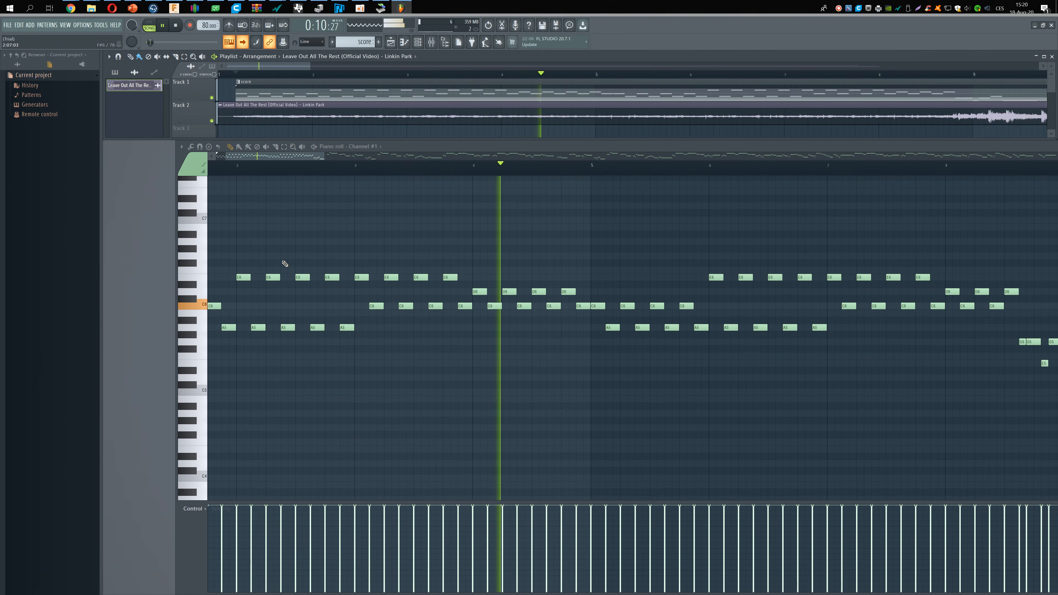